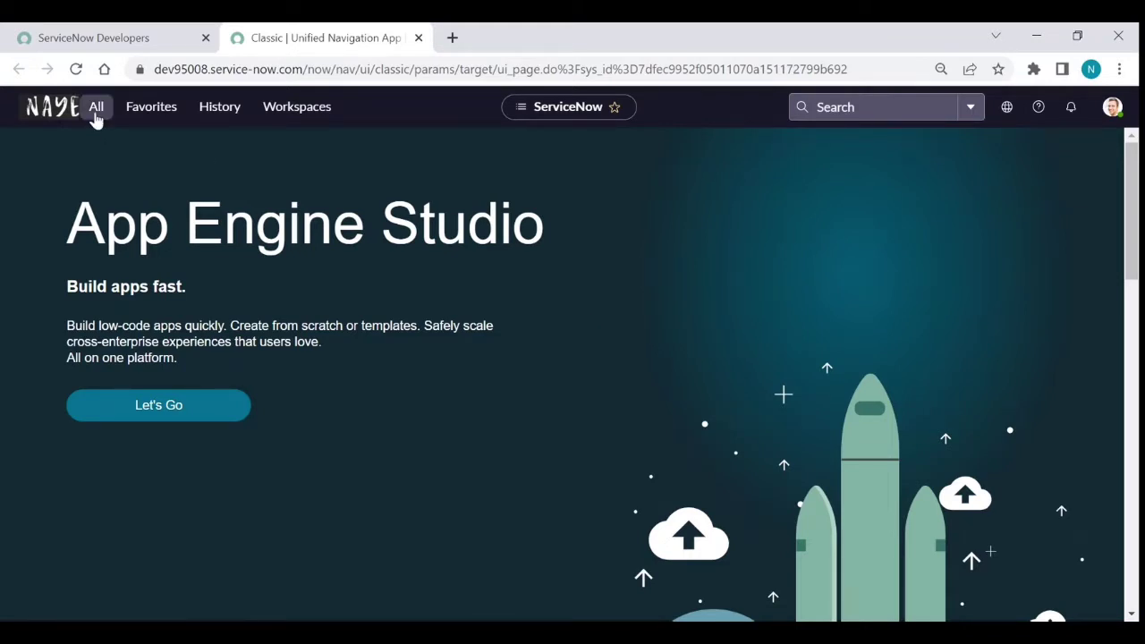
Find the Incident module in the application navigator and open the list of all incidents.
{"action": "left_click", "coordinate": [65, 149]}
{"action": "type", "text": "Incident"}
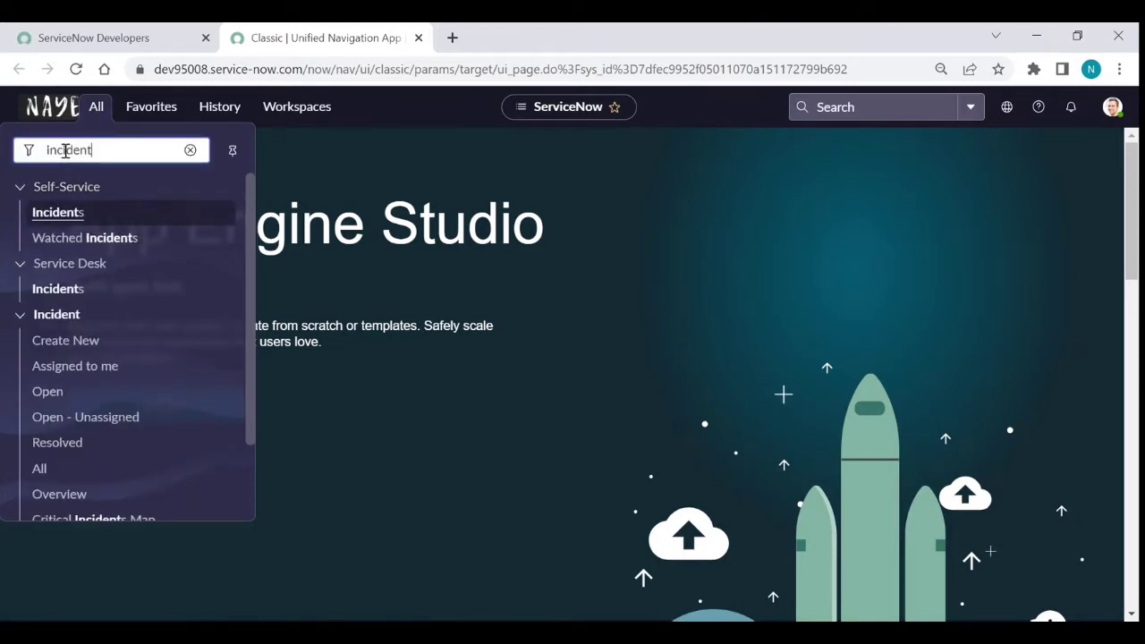
{"action": "left_click", "coordinate": [50, 478]}
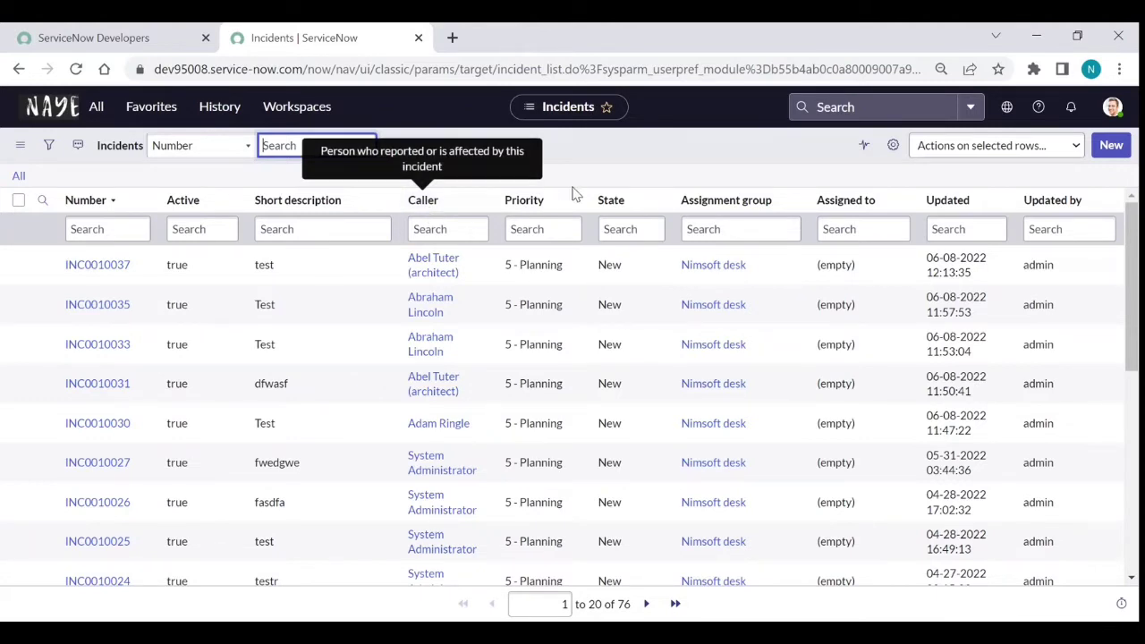
Export the incident list in Excel (.xlsx) format, download it and look over the incident.xlsx workbook before returning to the list.
{"action": "right_click", "coordinate": [531, 207]}
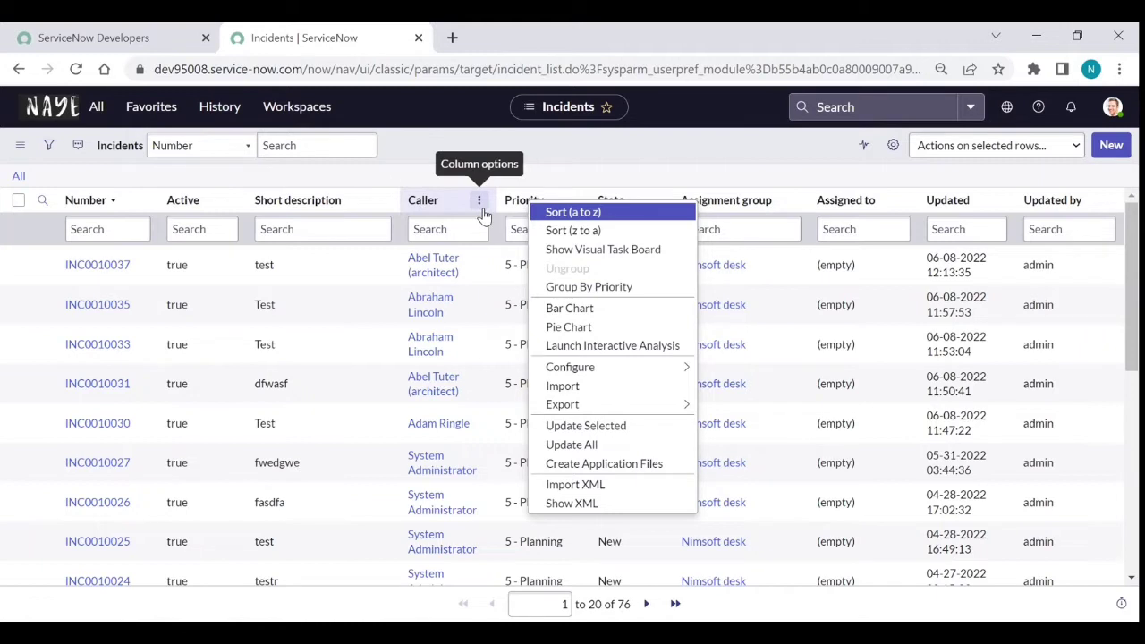
{"action": "left_click", "coordinate": [563, 182]}
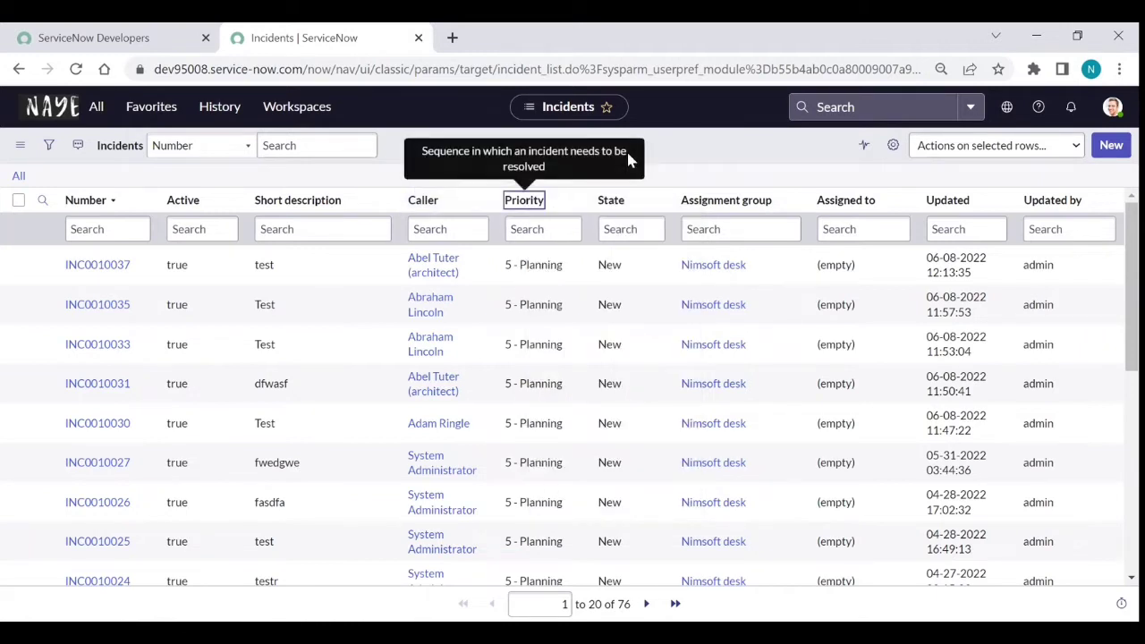
{"action": "right_click", "coordinate": [430, 205]}
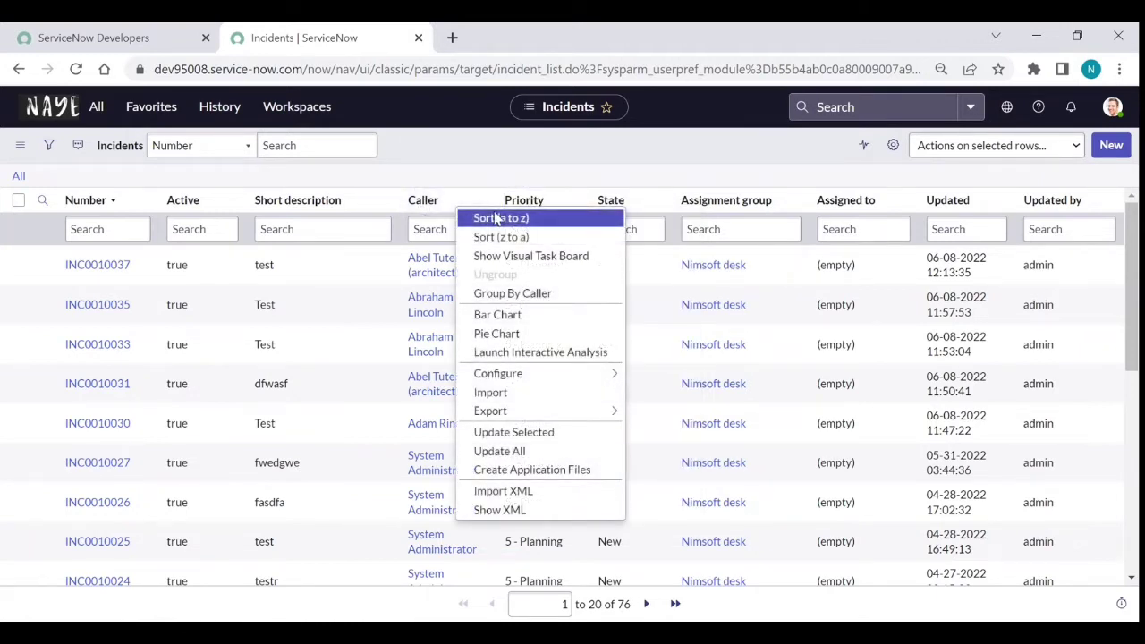
{"action": "mouse_move", "coordinate": [490, 411]}
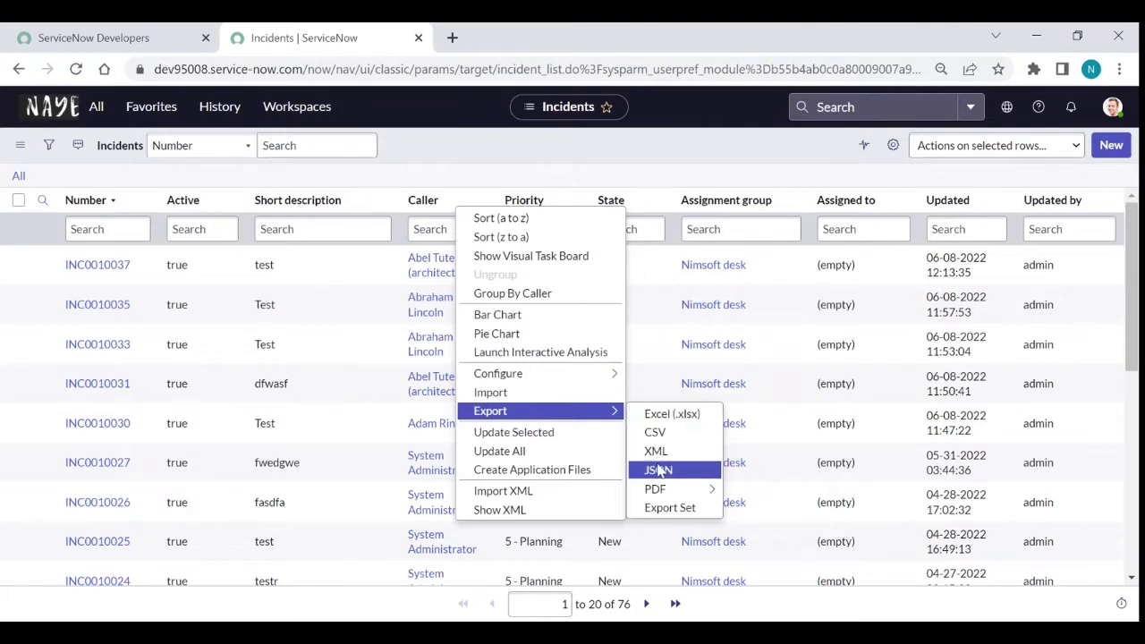
{"action": "mouse_move", "coordinate": [665, 490]}
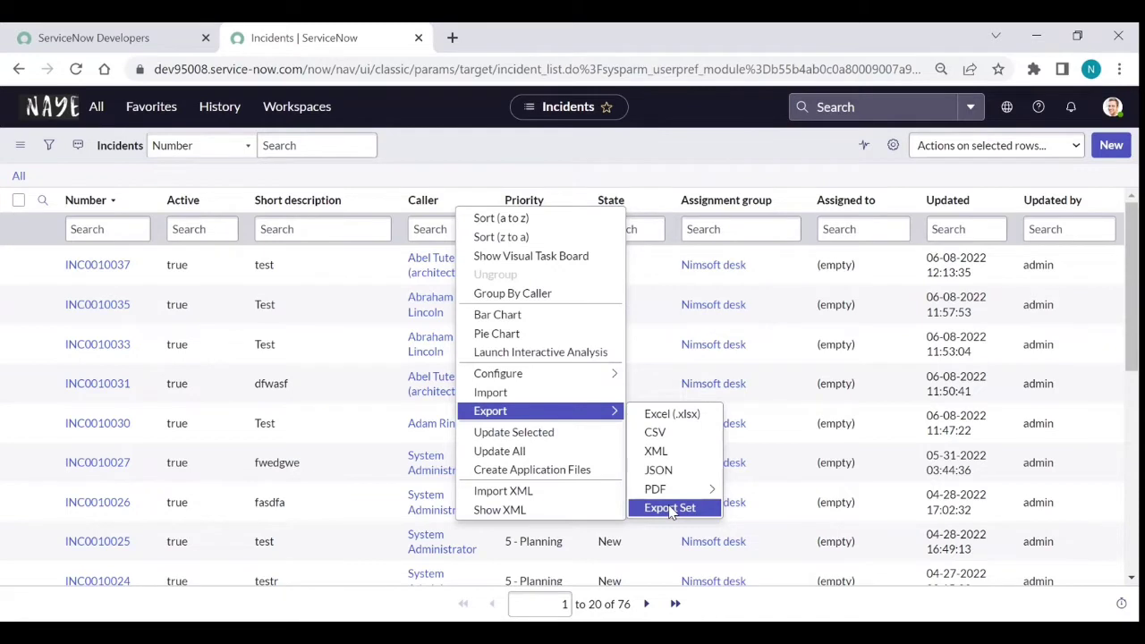
{"action": "left_click", "coordinate": [654, 423]}
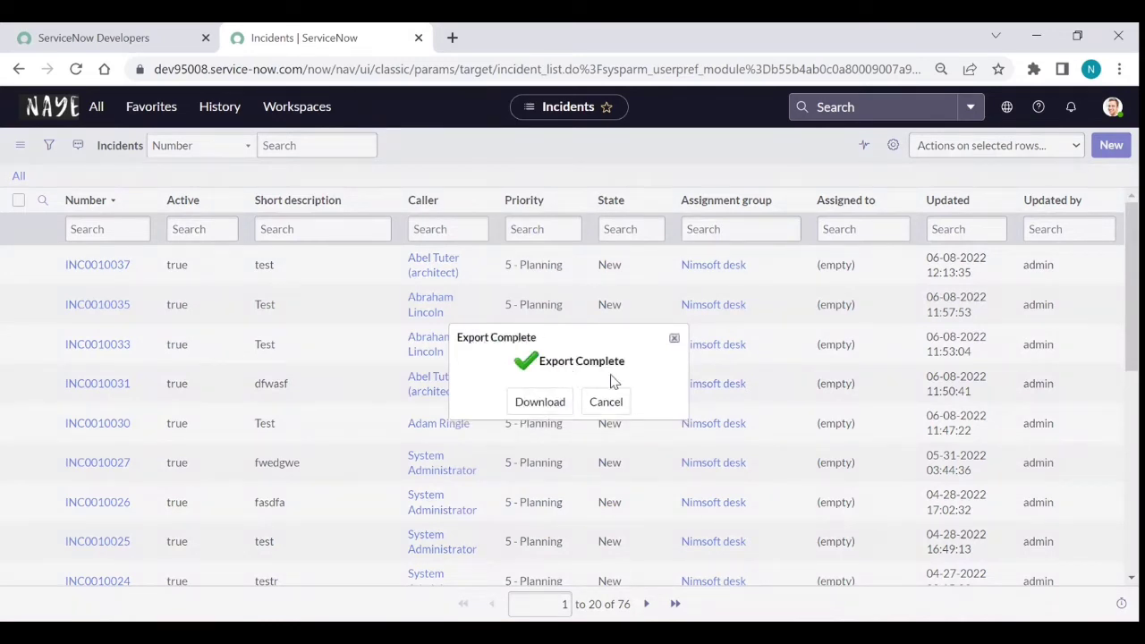
{"action": "left_click", "coordinate": [545, 404]}
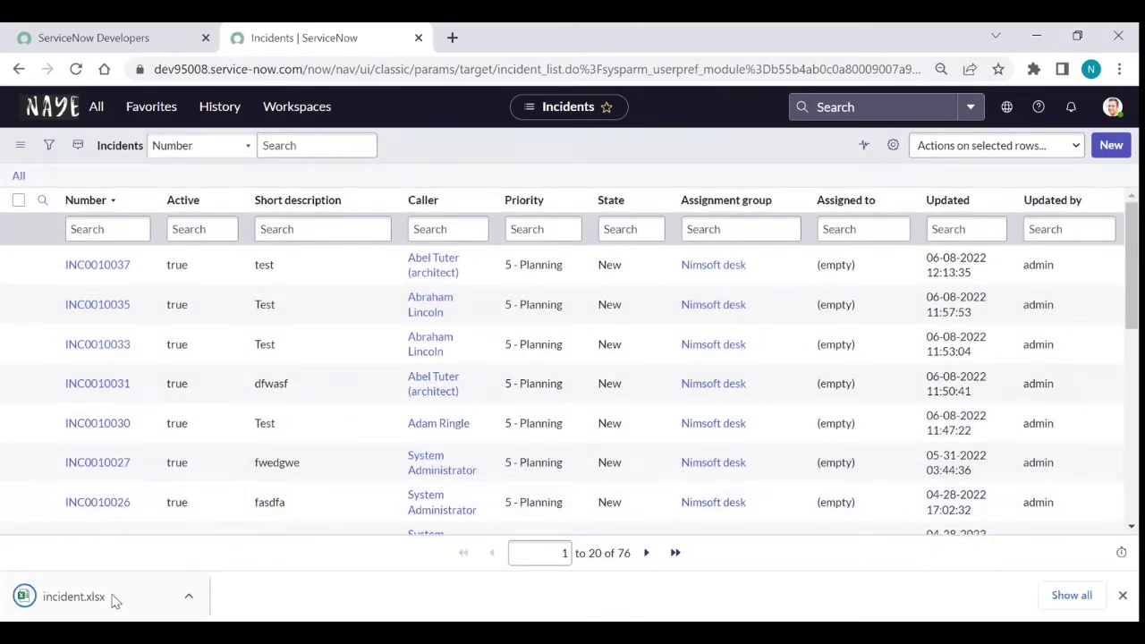
{"action": "left_click", "coordinate": [99, 606]}
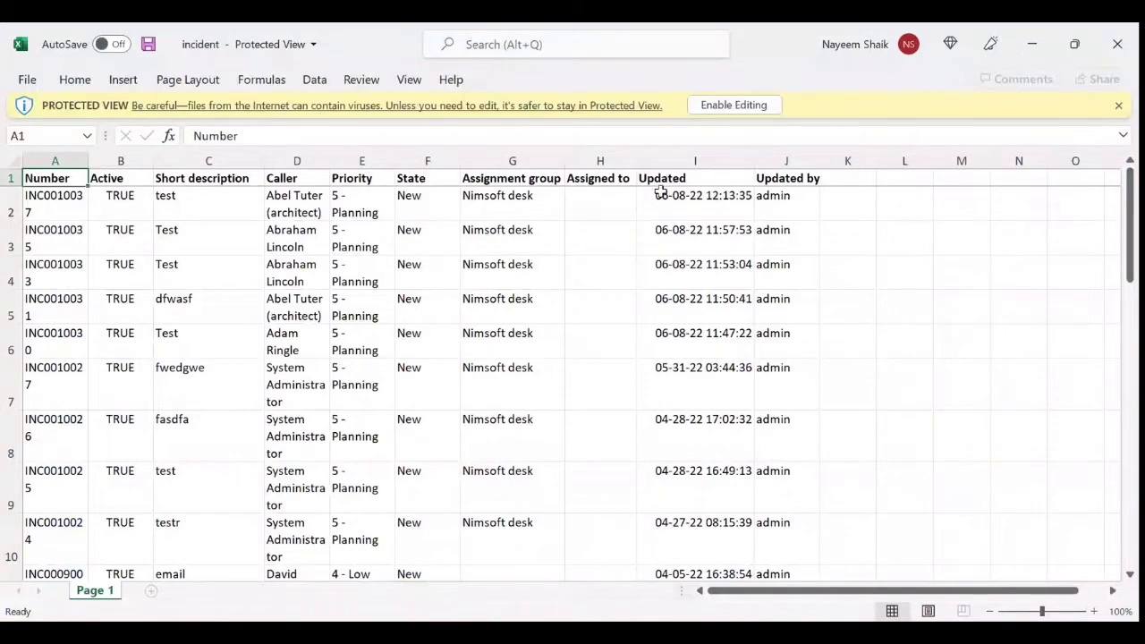
{"action": "left_click", "coordinate": [1040, 51]}
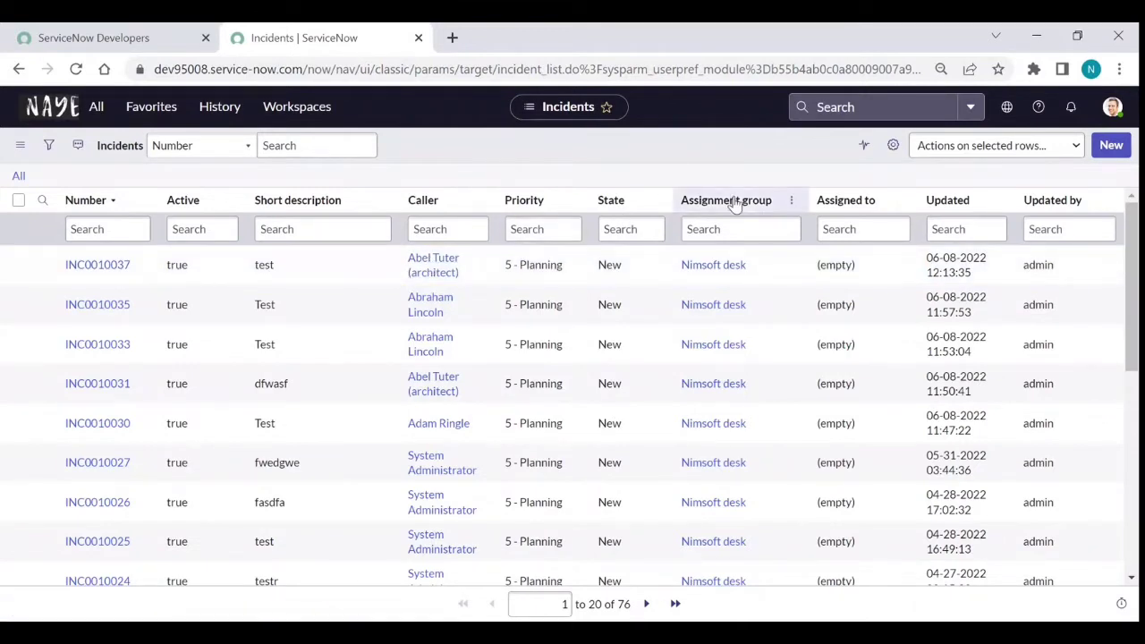
Remove the Assignment group, Assigned to, Updated and Updated by columns from the incident list.
{"action": "left_click", "coordinate": [894, 148]}
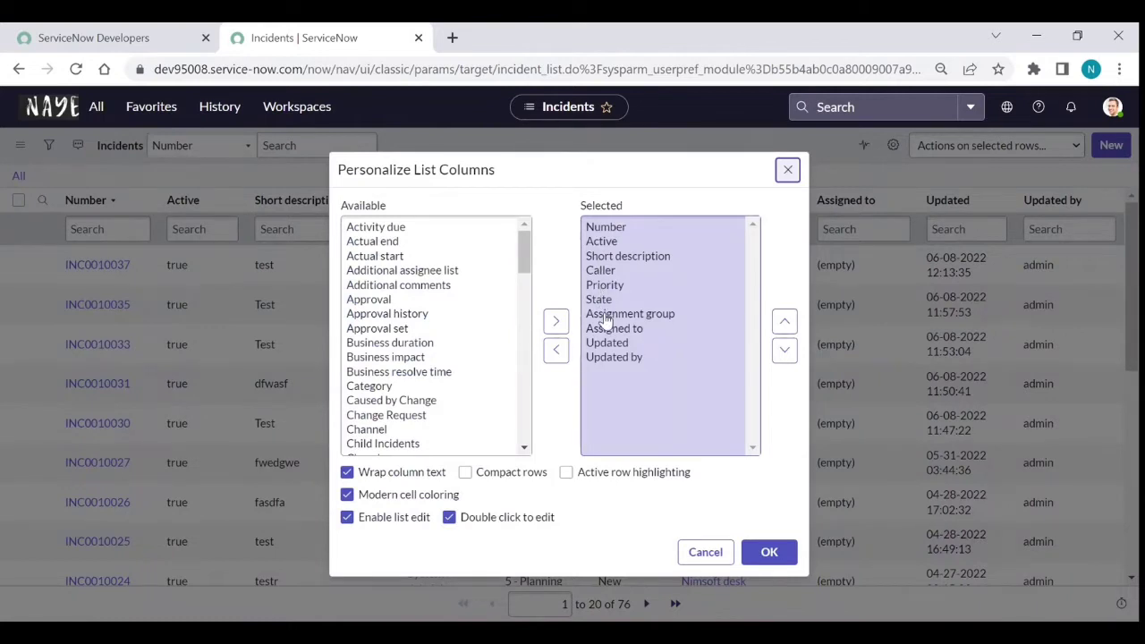
{"action": "left_click_drag", "start_coordinate": [605, 321], "coordinate": [610, 358]}
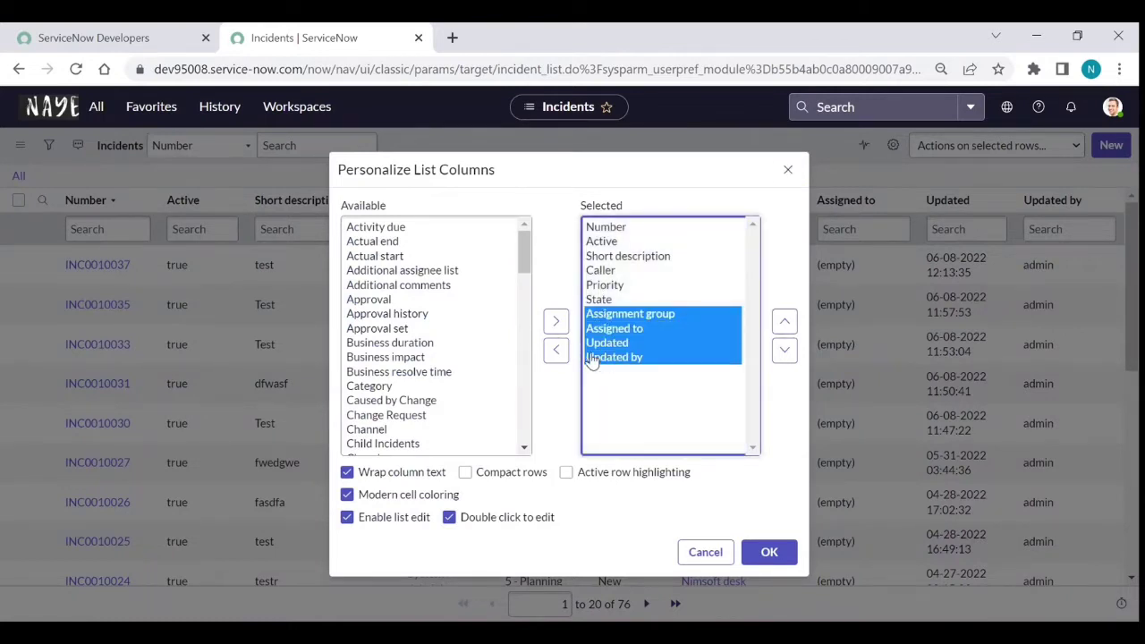
{"action": "left_click", "coordinate": [557, 350]}
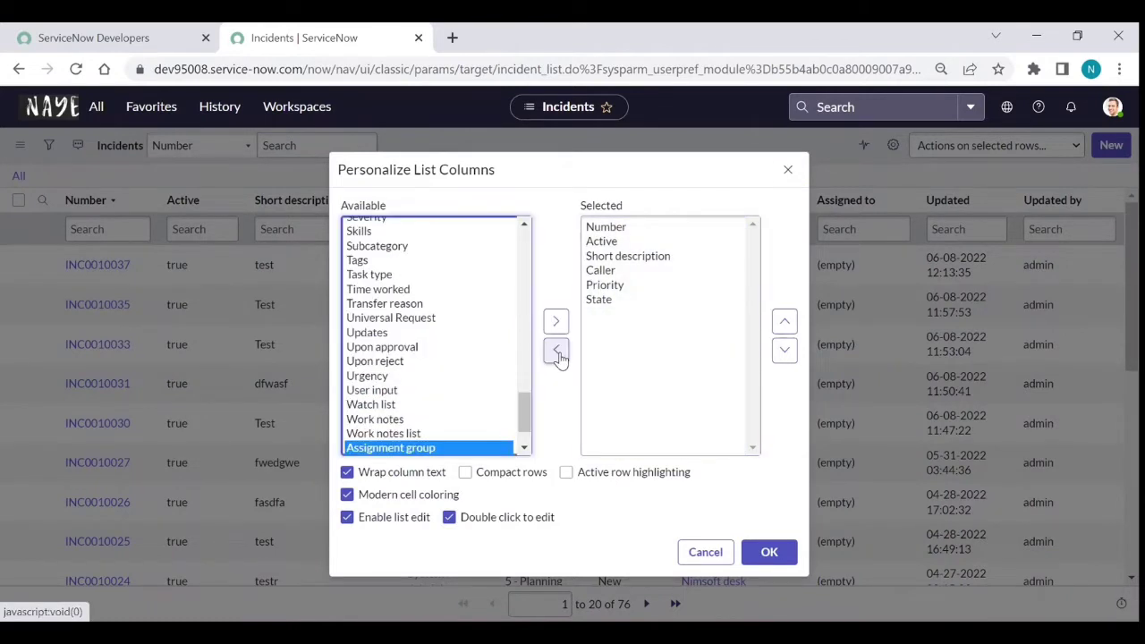
{"action": "left_click", "coordinate": [772, 552]}
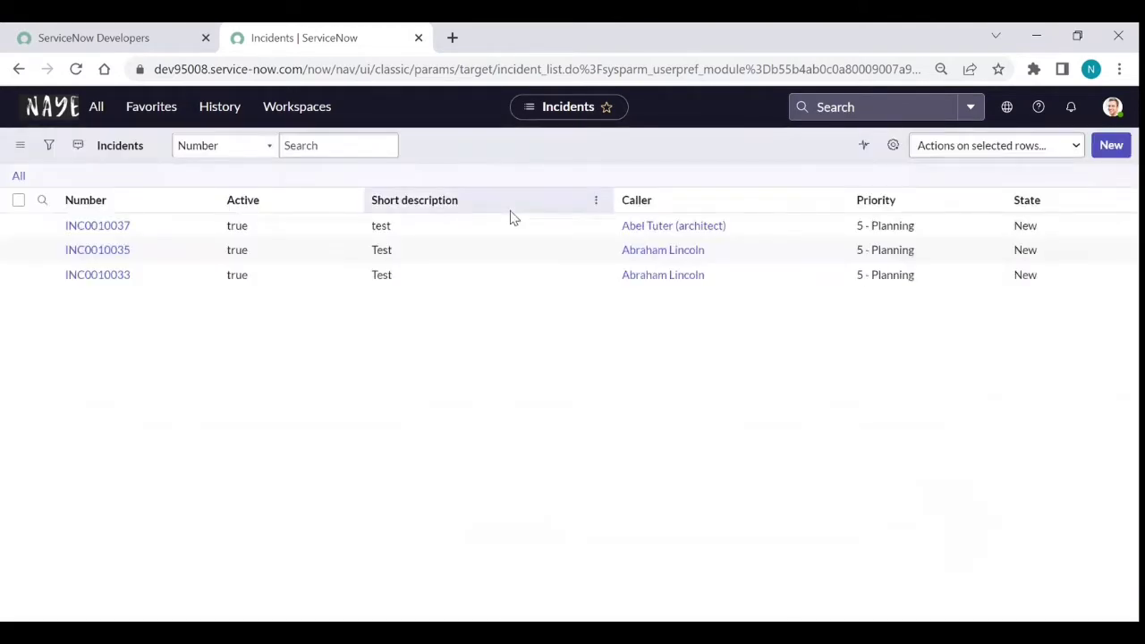
Export the incident list with its reduced columns to Excel (.xlsx), check the downloaded workbook and return to the list.
{"action": "right_click", "coordinate": [475, 202]}
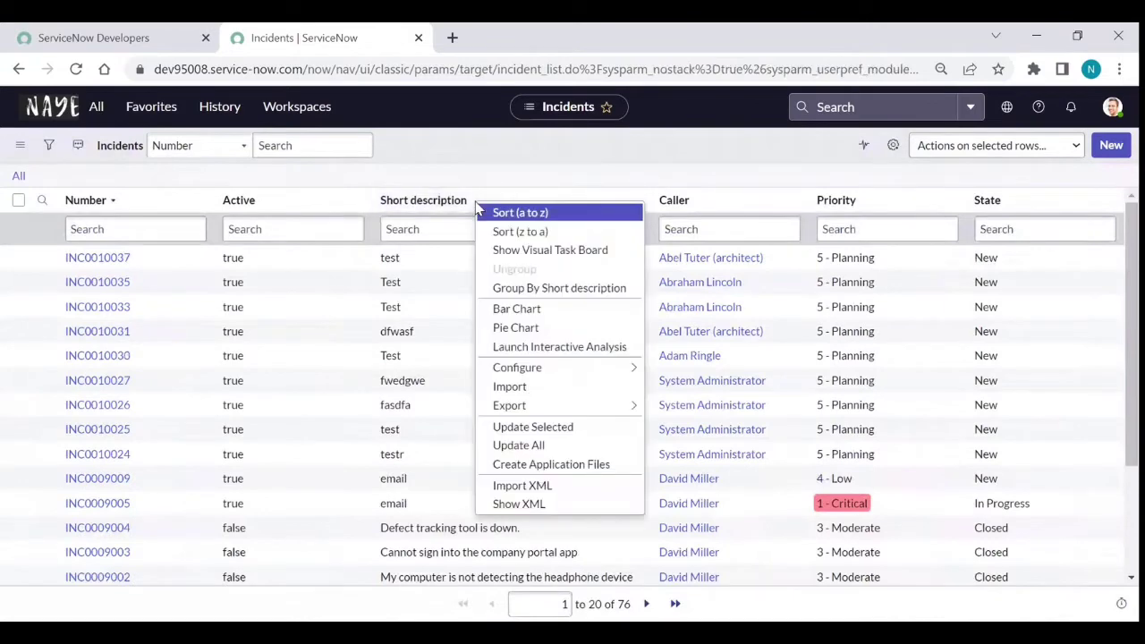
{"action": "mouse_move", "coordinate": [556, 409]}
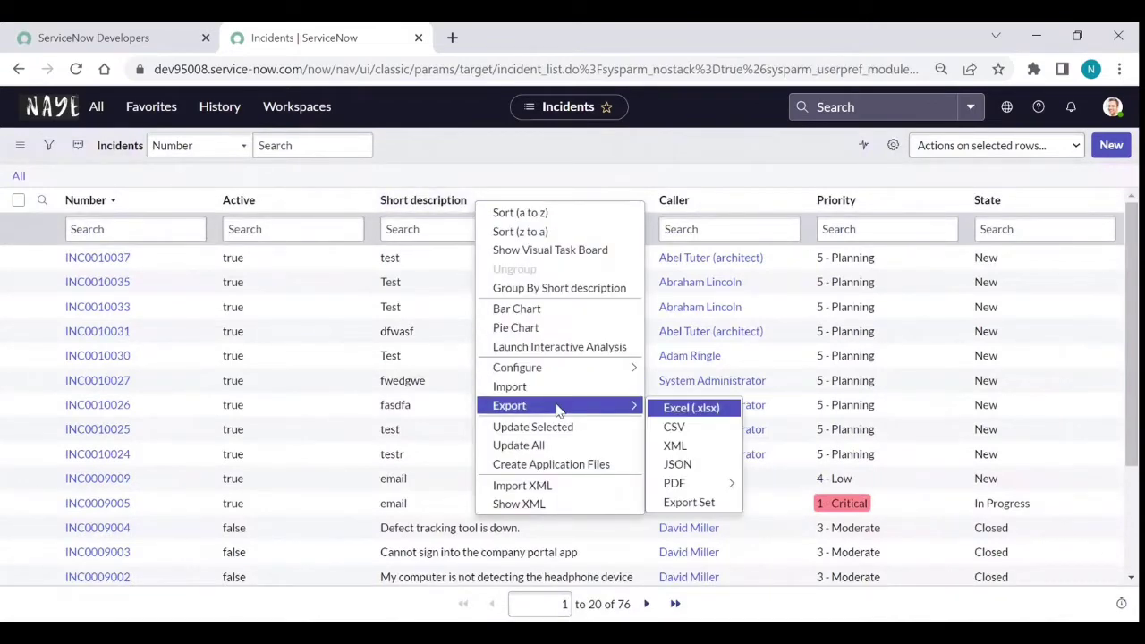
{"action": "left_click", "coordinate": [694, 410]}
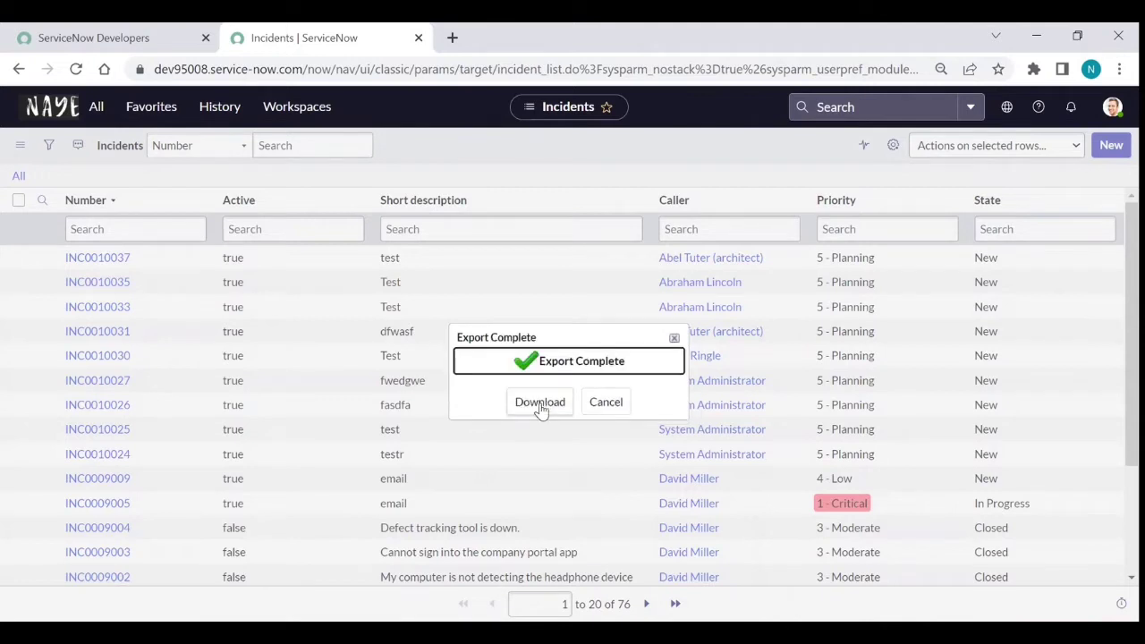
{"action": "left_click", "coordinate": [541, 405]}
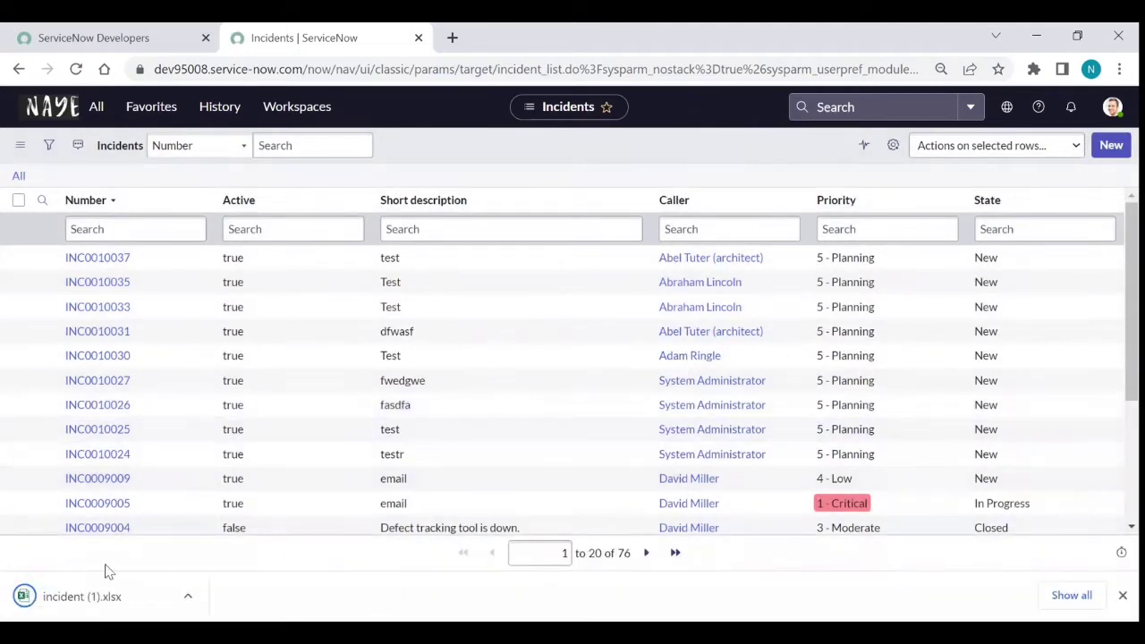
{"action": "left_click", "coordinate": [82, 596]}
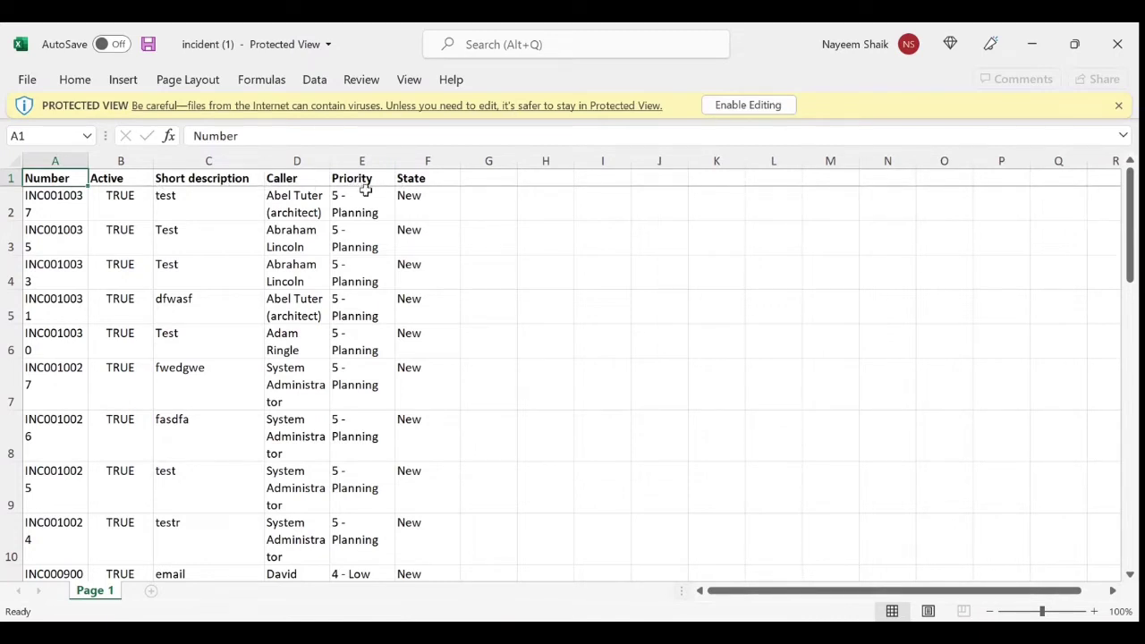
{"action": "left_click", "coordinate": [1036, 44]}
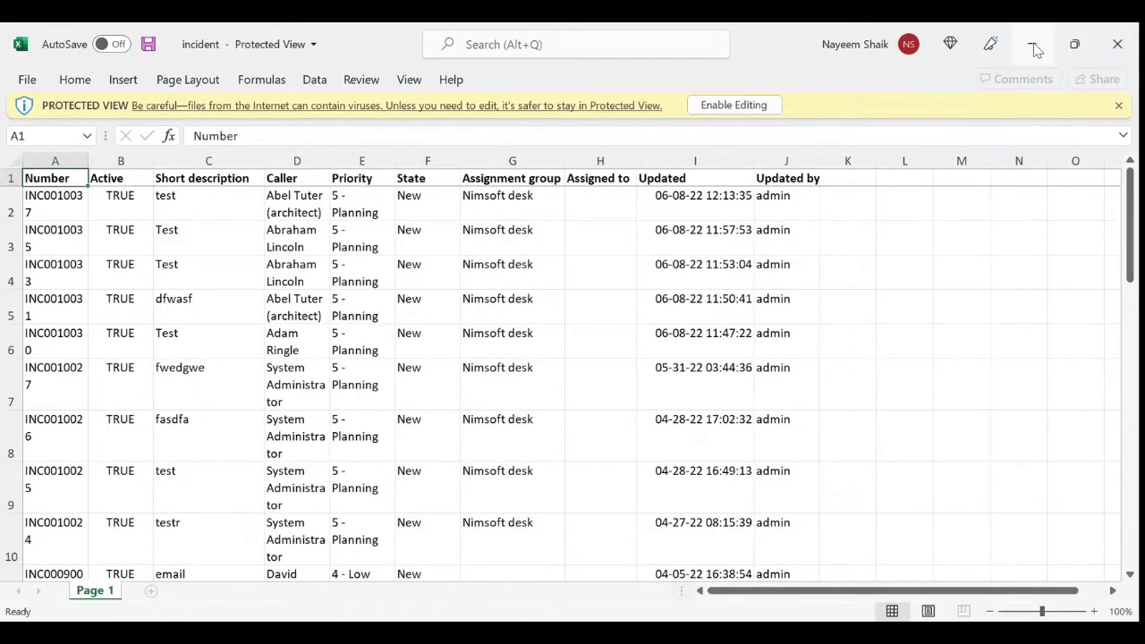
{"action": "left_click", "coordinate": [1034, 45]}
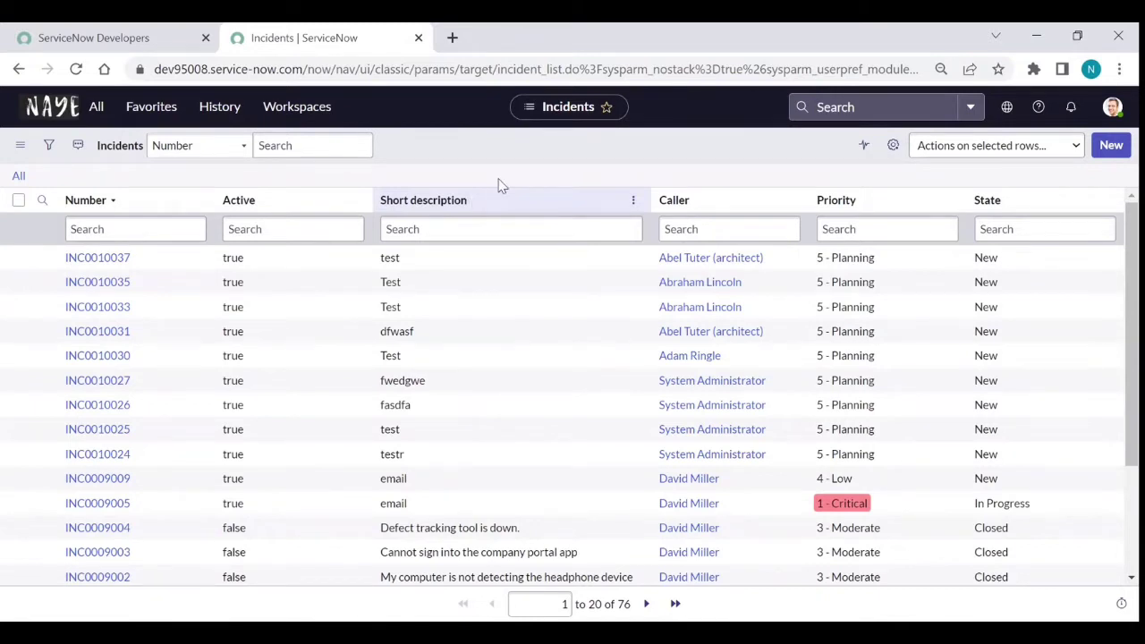
Search the navigator for reports, open View / Run in a new browser tab and open the active incidents report.
{"action": "left_click", "coordinate": [150, 108]}
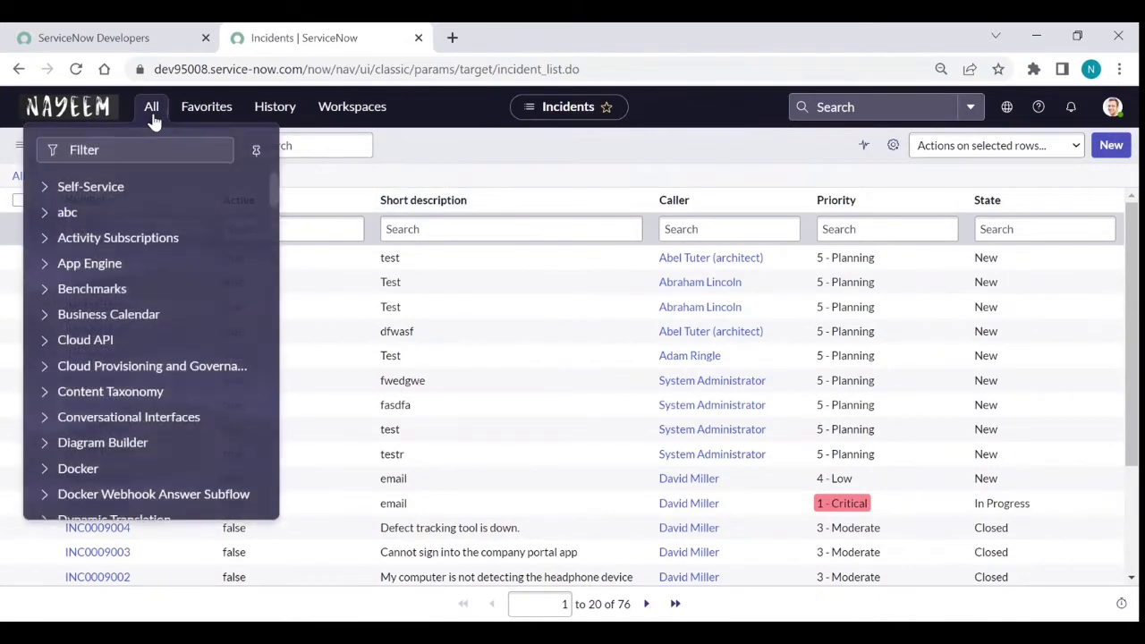
{"action": "left_click", "coordinate": [98, 150]}
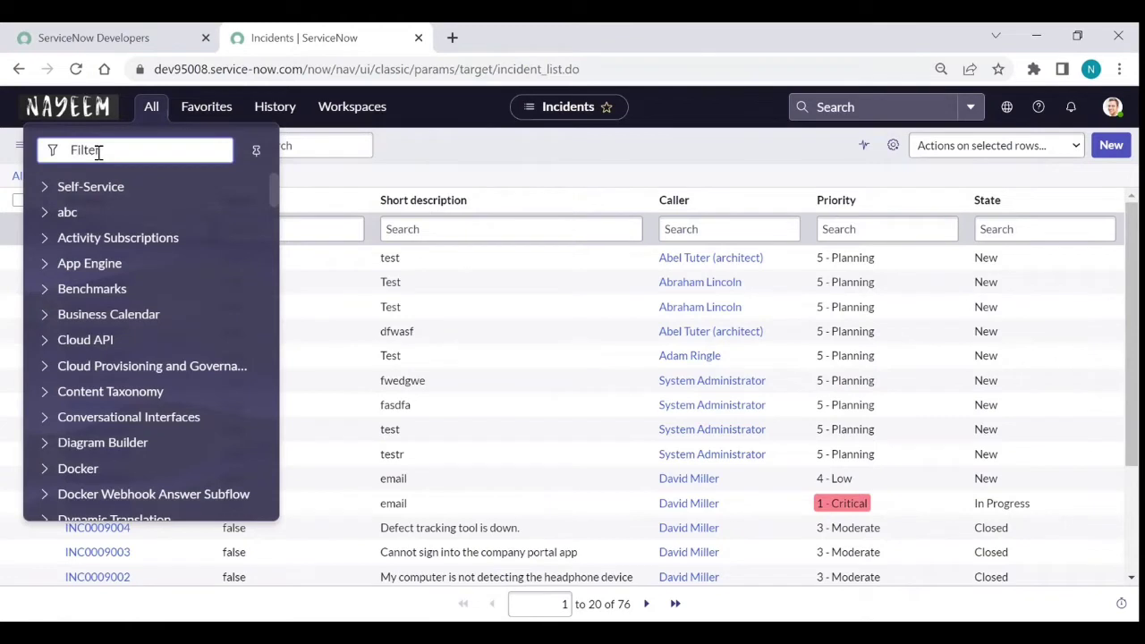
{"action": "type", "text": "ieo"}
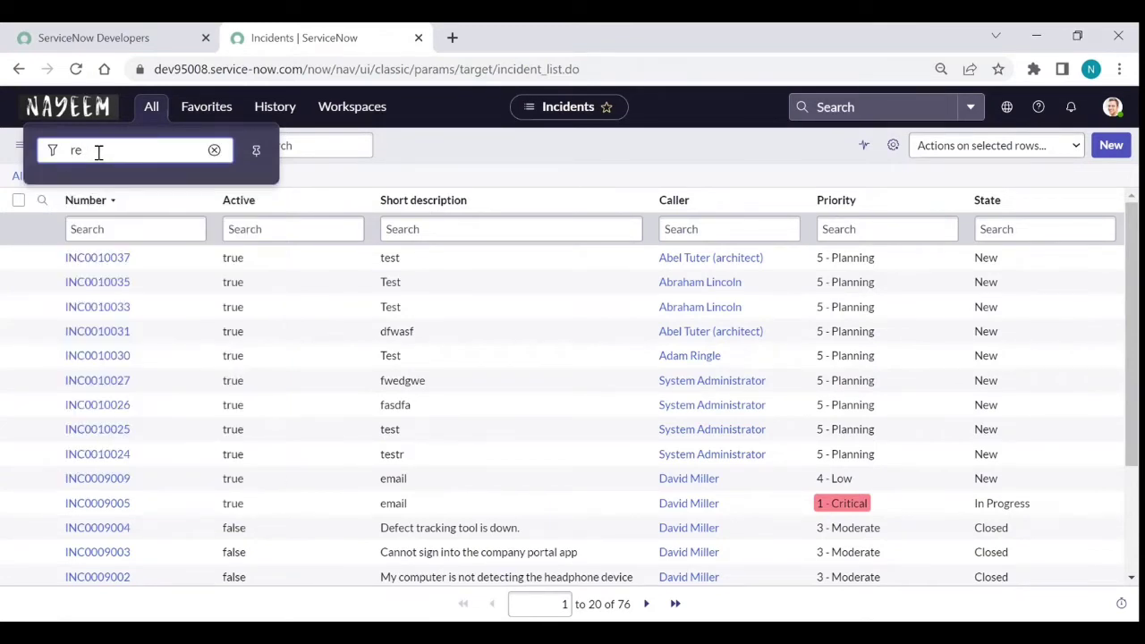
{"action": "type", "text": "orts"}
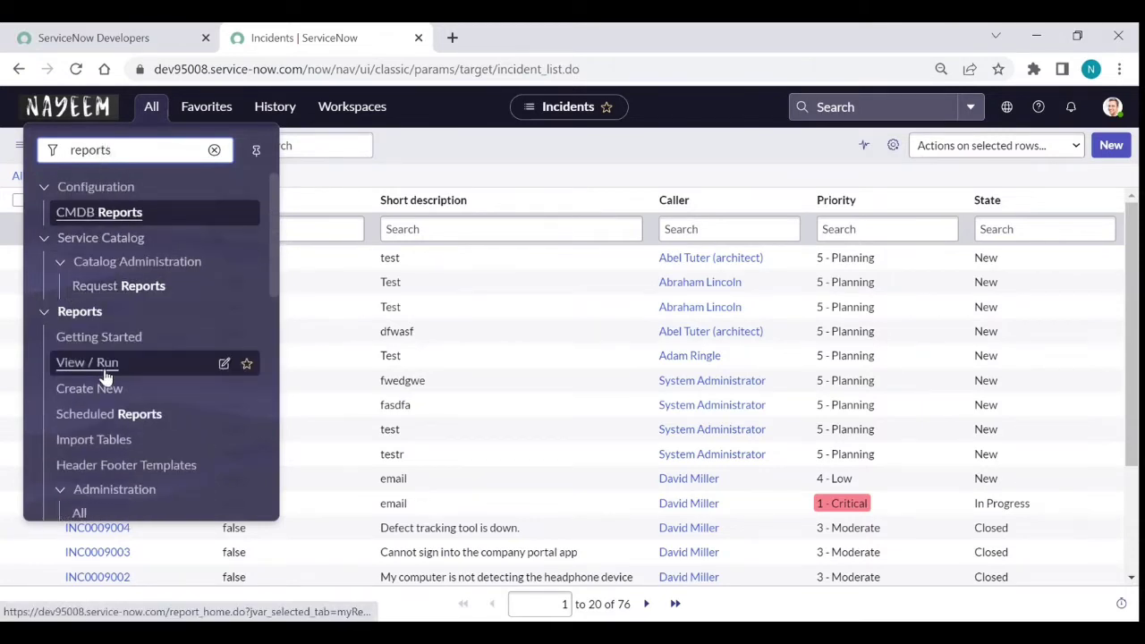
{"action": "middle_click", "coordinate": [105, 376]}
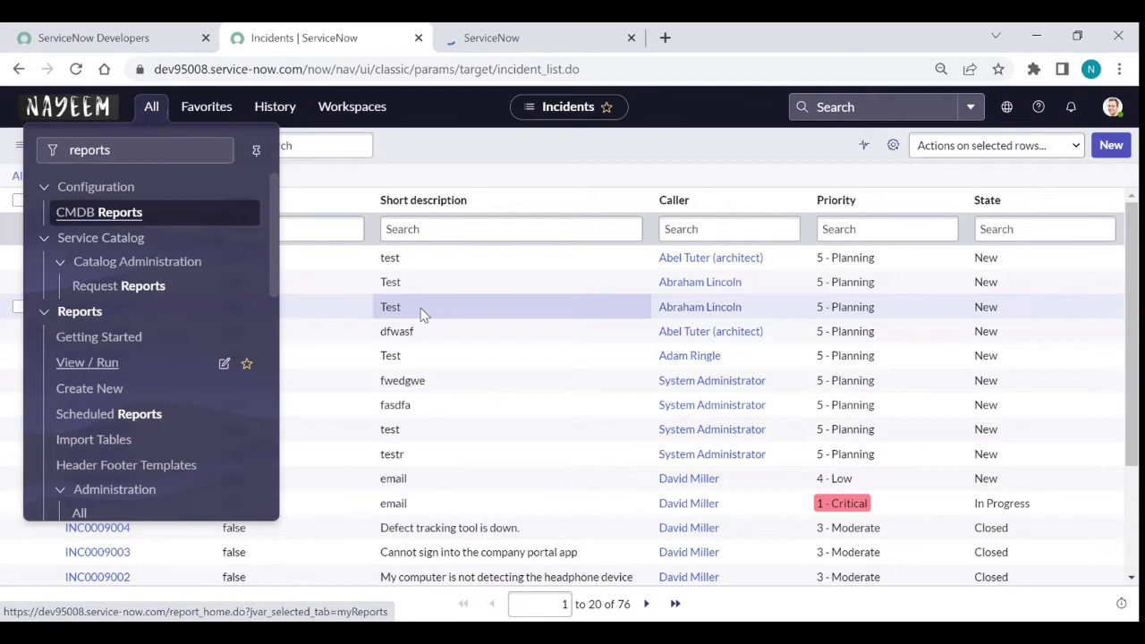
{"action": "left_click", "coordinate": [521, 37]}
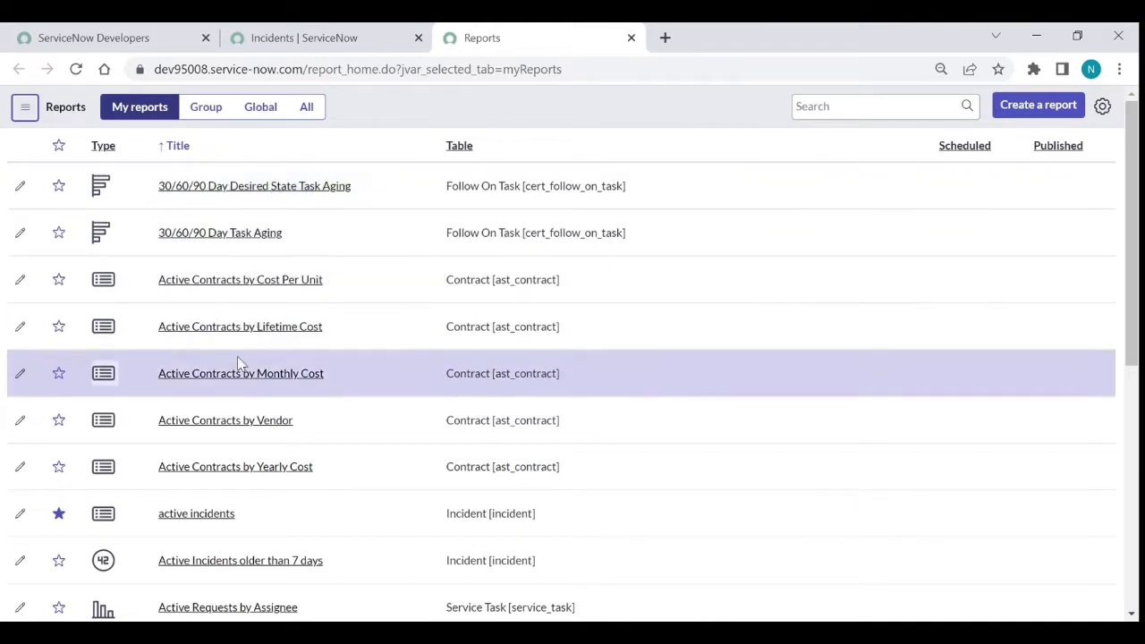
{"action": "left_click", "coordinate": [104, 279]}
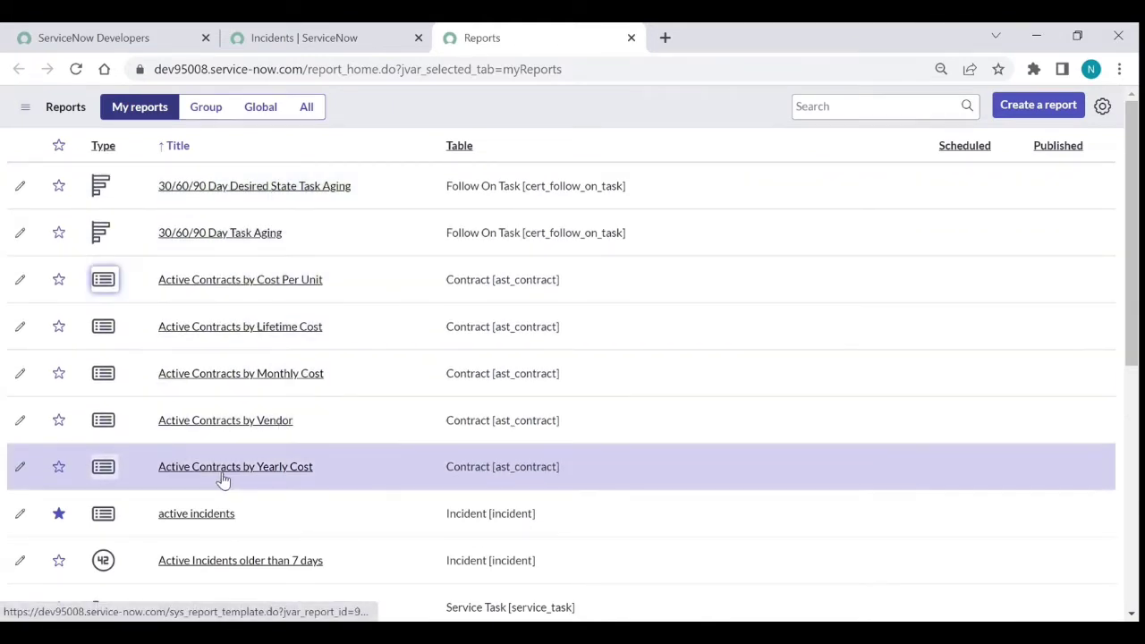
{"action": "left_click", "coordinate": [207, 517]}
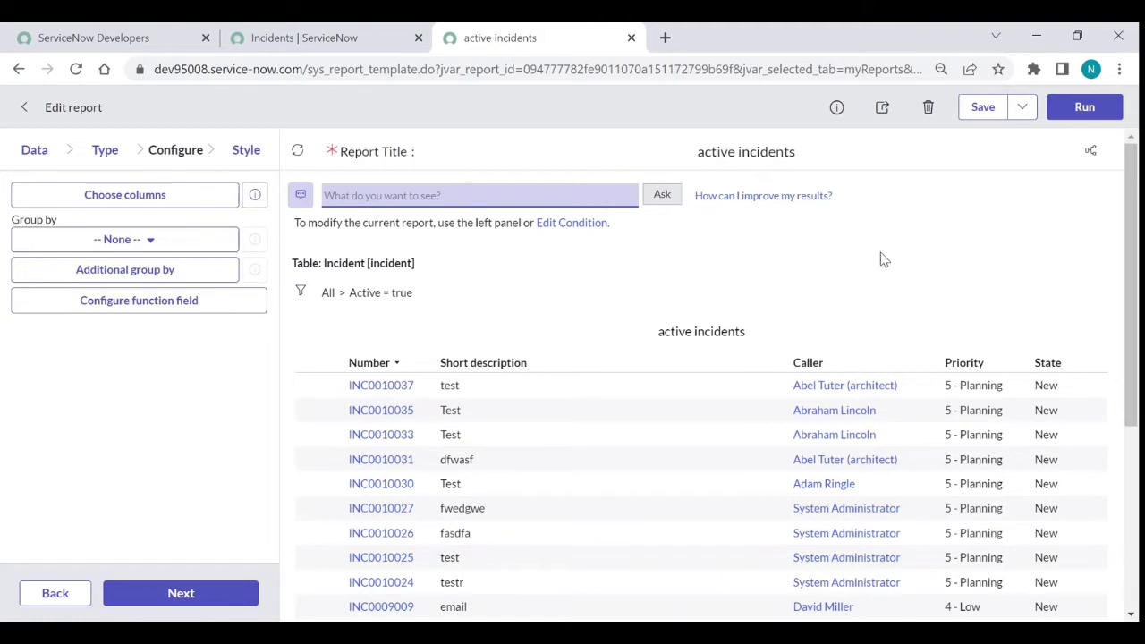
Review the export formats offered for the active incidents report's list and the report's sharing options.
{"action": "right_click", "coordinate": [539, 364]}
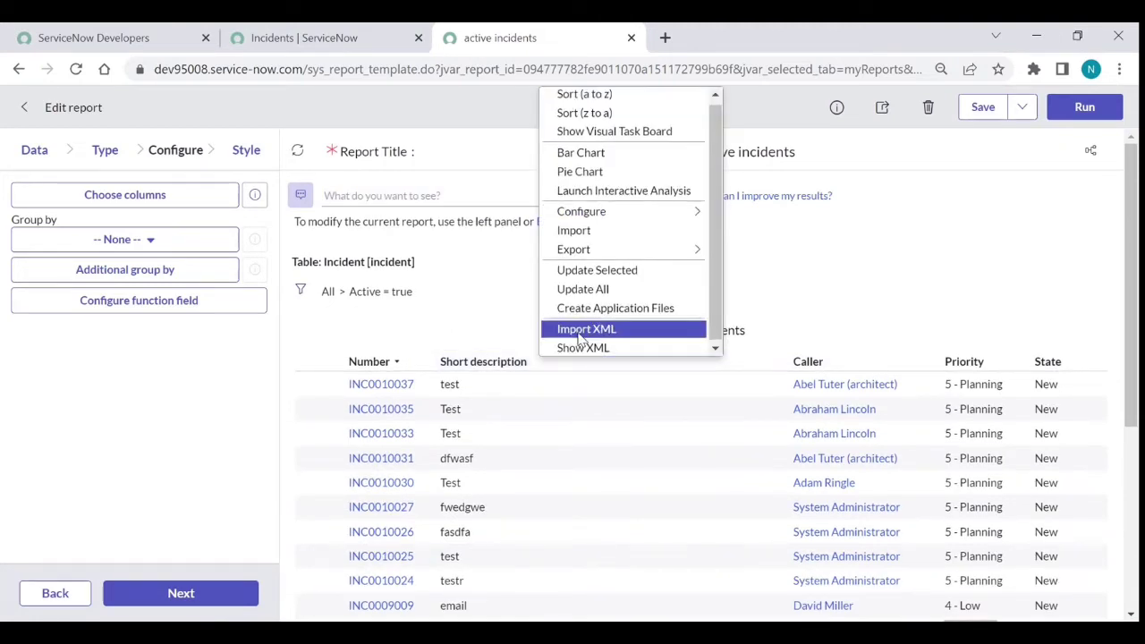
{"action": "mouse_move", "coordinate": [617, 251]}
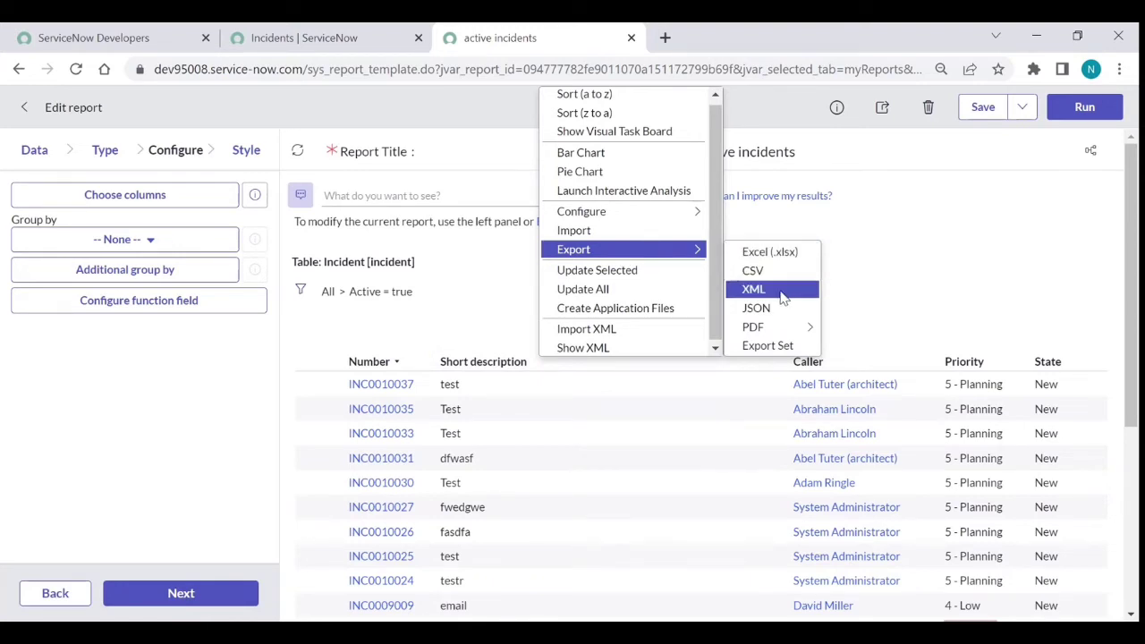
{"action": "mouse_move", "coordinate": [805, 331]}
{"action": "left_click", "coordinate": [939, 273]}
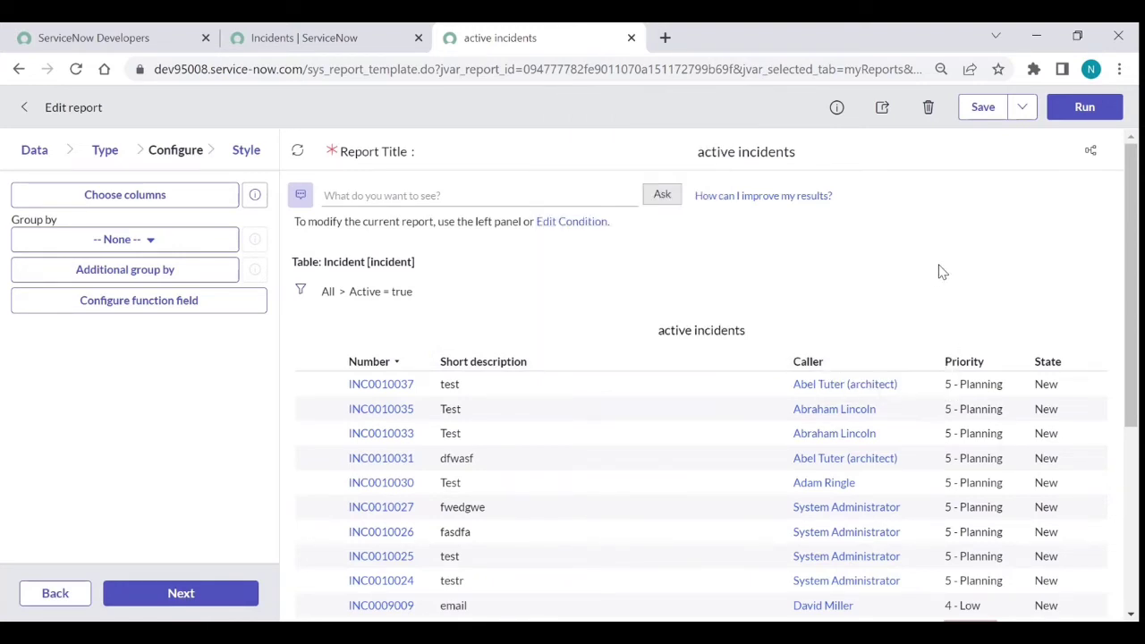
{"action": "left_click", "coordinate": [881, 110]}
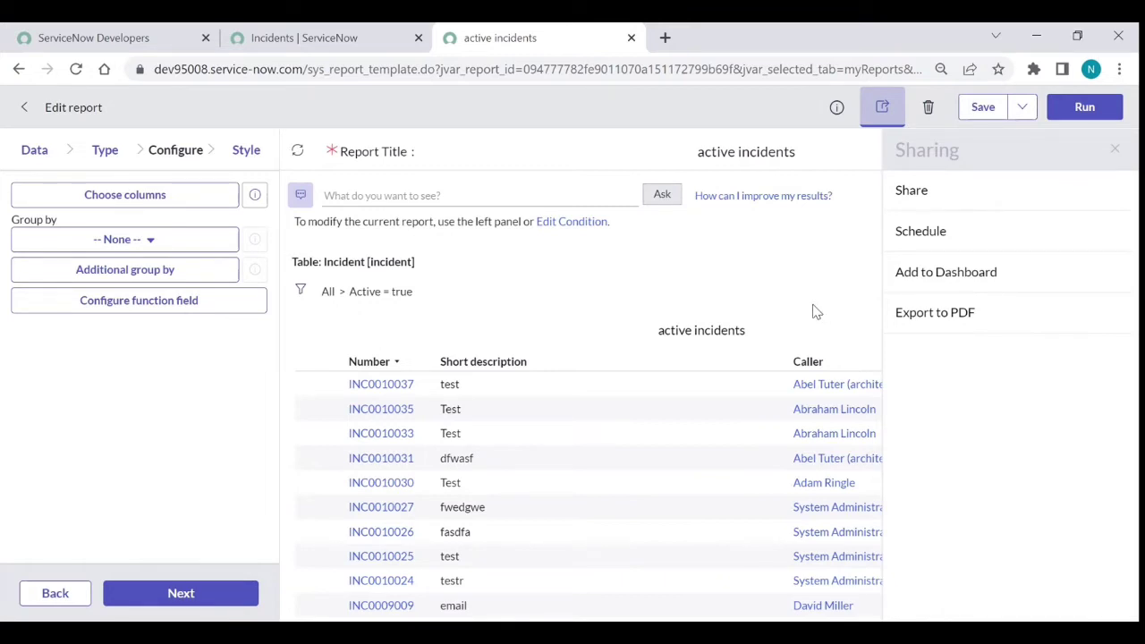
{"action": "right_click", "coordinate": [540, 364]}
{"action": "mouse_move", "coordinate": [605, 243]}
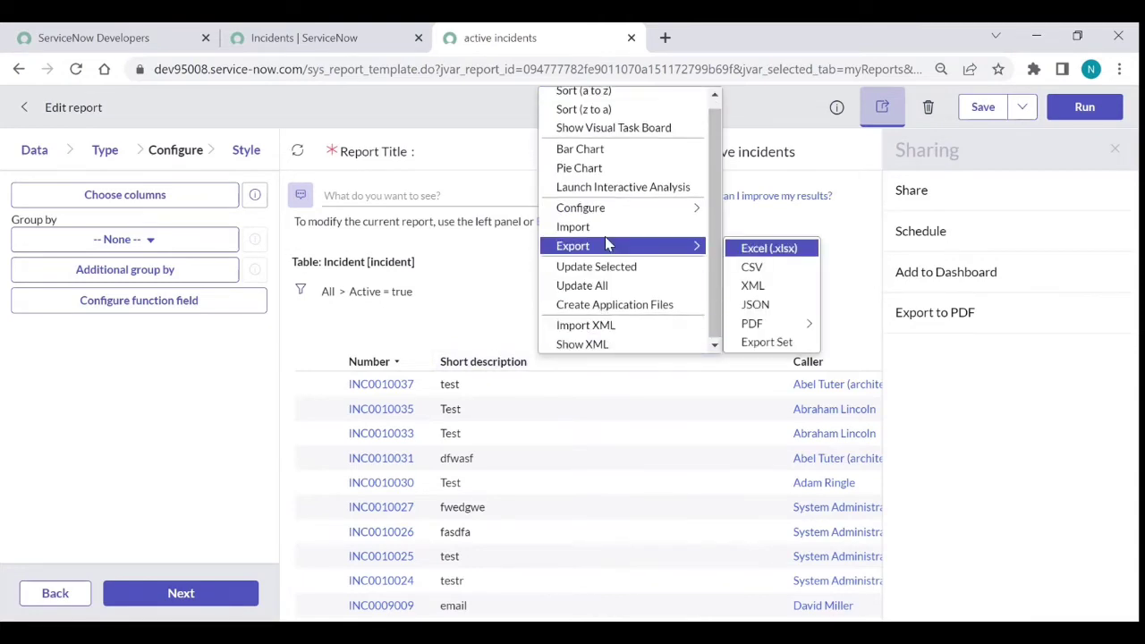
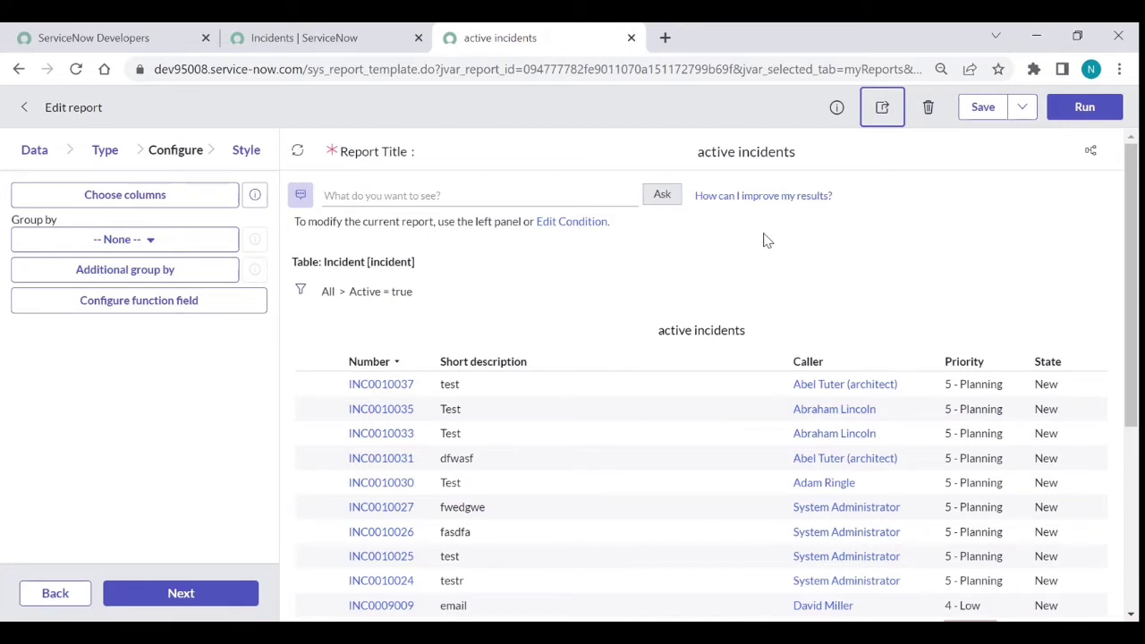
Open the scheduling form for emailing the active incidents report and examine its Run frequency choices and Time setting.
{"action": "left_click", "coordinate": [883, 121]}
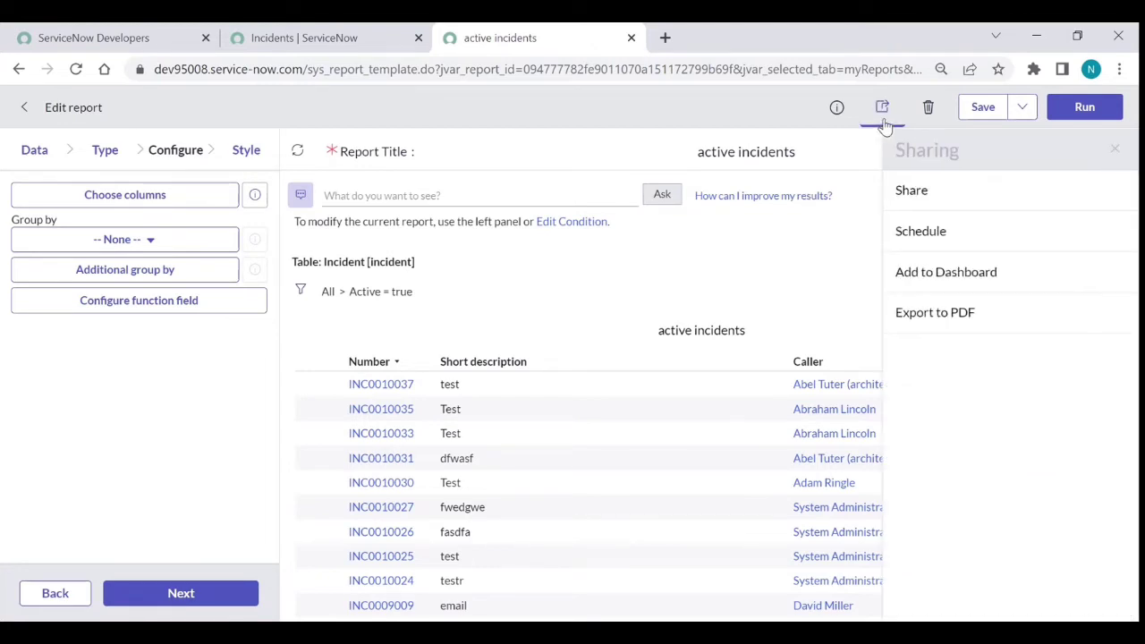
{"action": "left_click", "coordinate": [932, 238]}
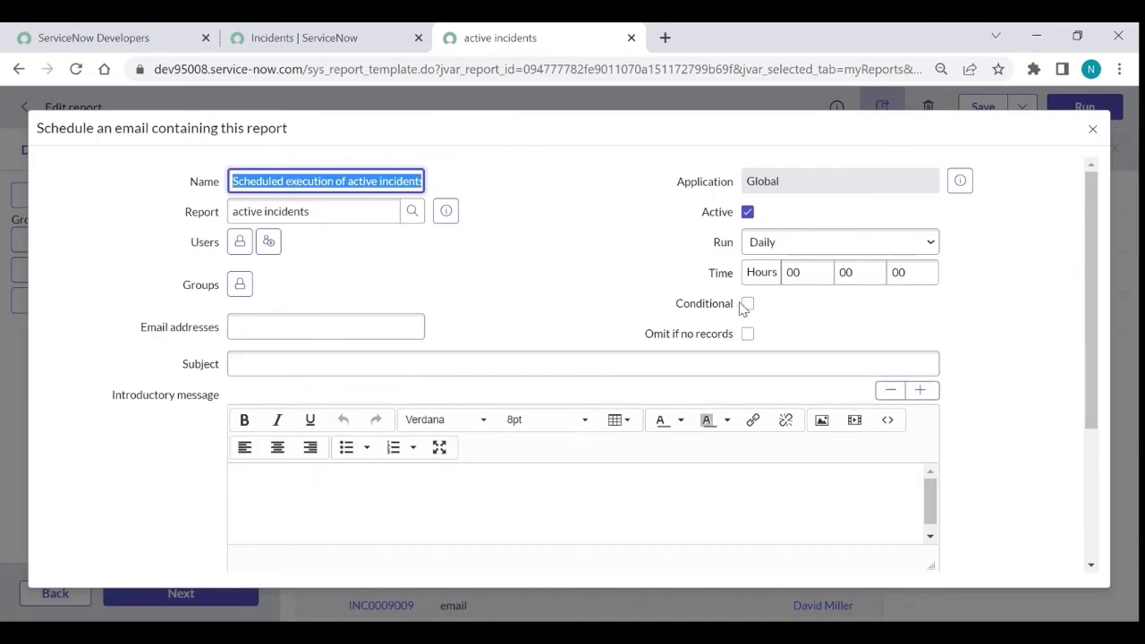
{"action": "left_click", "coordinate": [791, 249]}
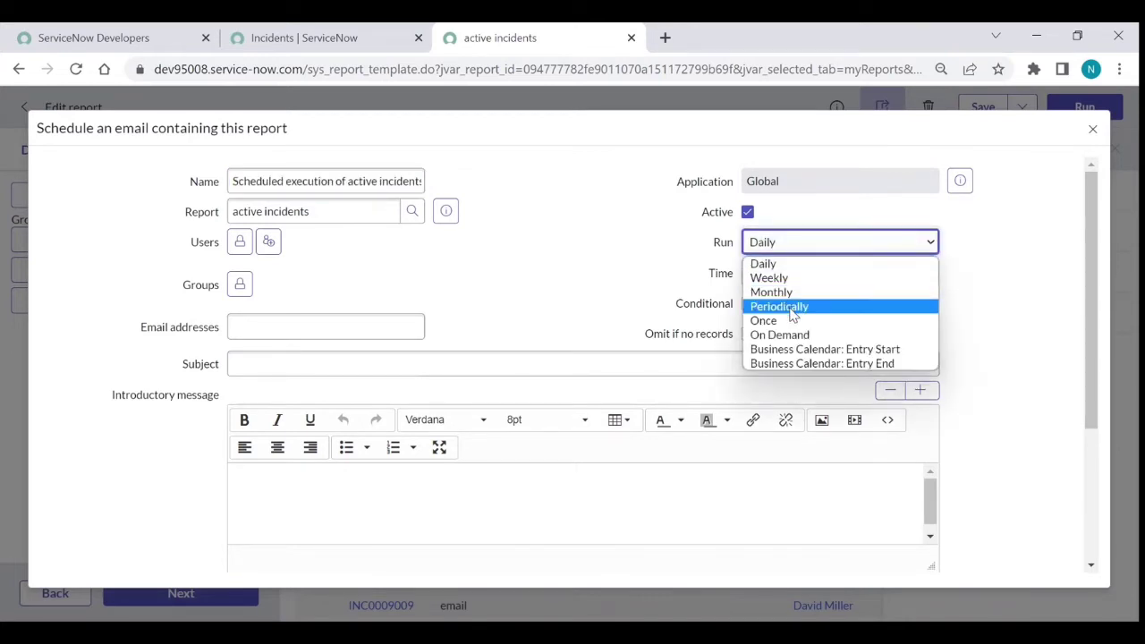
{"action": "left_click", "coordinate": [665, 274]}
{"action": "left_click", "coordinate": [805, 279]}
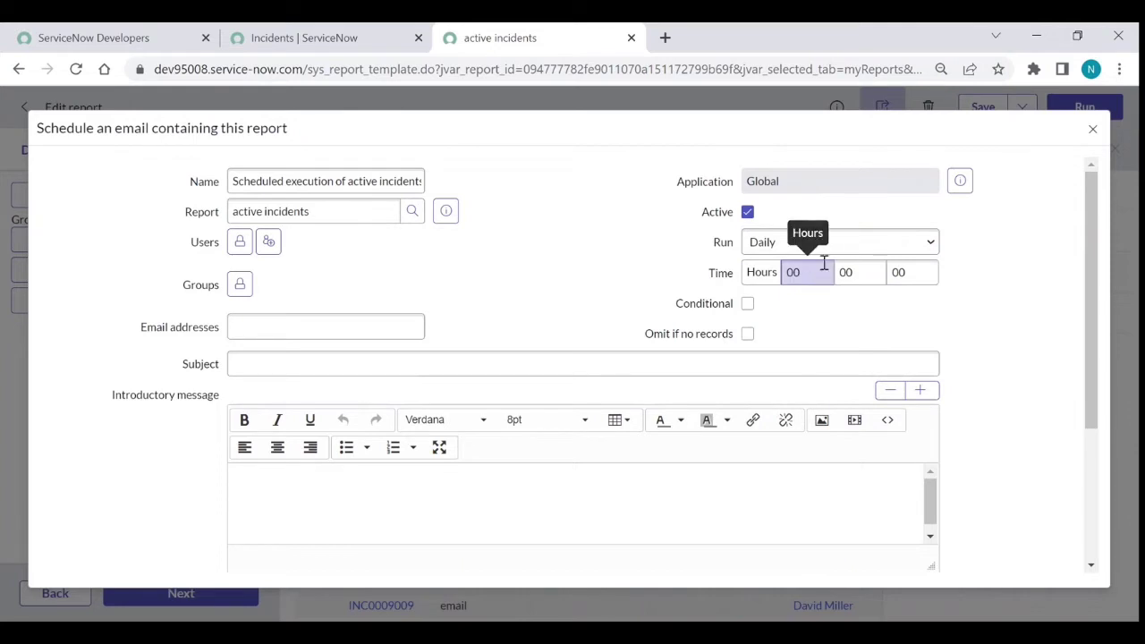
{"action": "key", "text": "shift+Tab"}
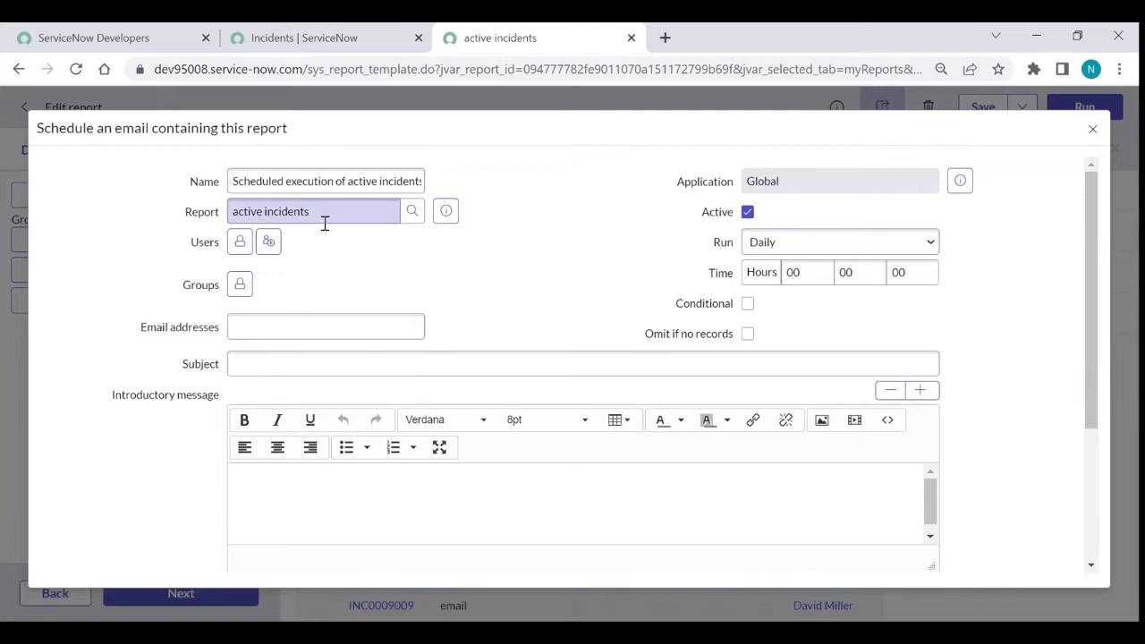
Review the output types, enable Zip output and check the Include with lookup, closing the scheduled email form without submitting.
{"action": "scroll", "coordinate": [489, 291], "scroll_direction": "down", "scroll_amount": 2}
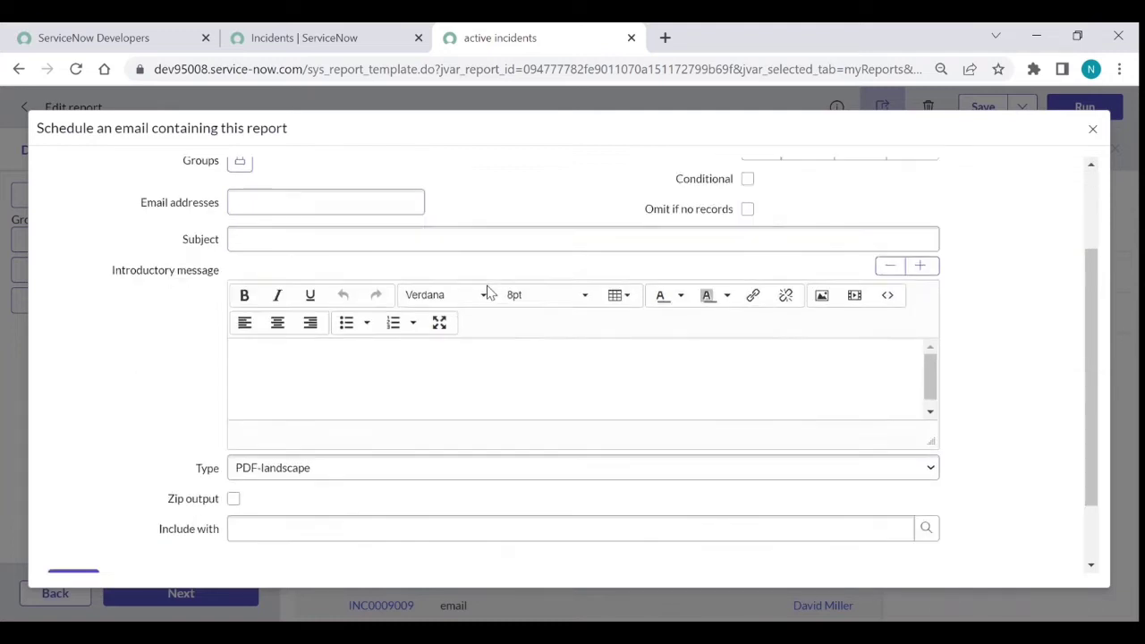
{"action": "left_click", "coordinate": [296, 411]}
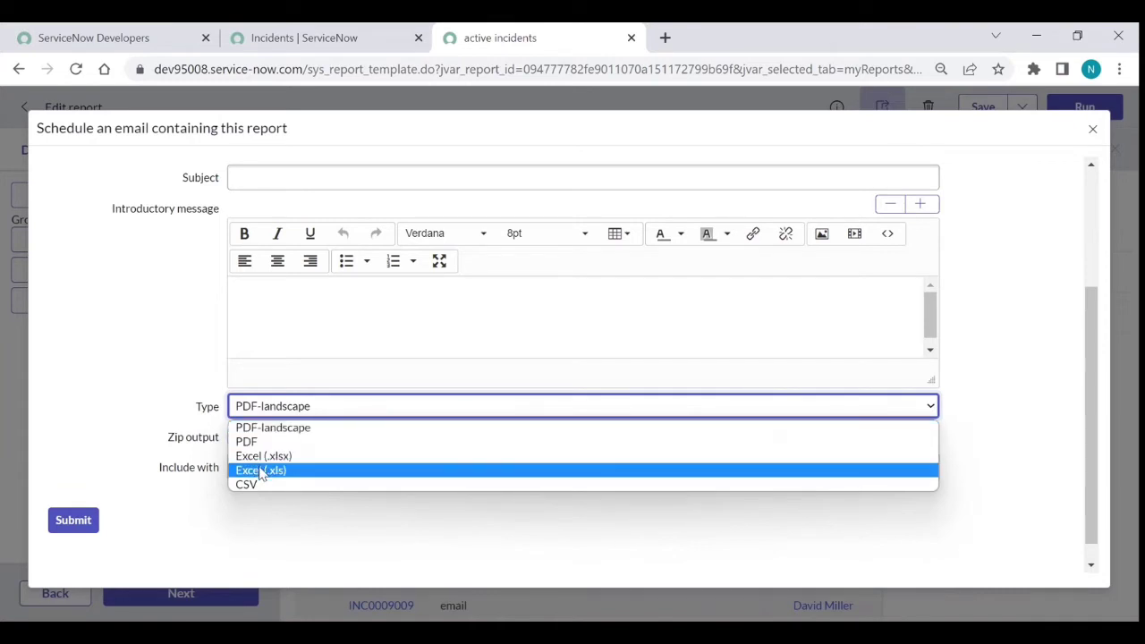
{"action": "left_click", "coordinate": [255, 503]}
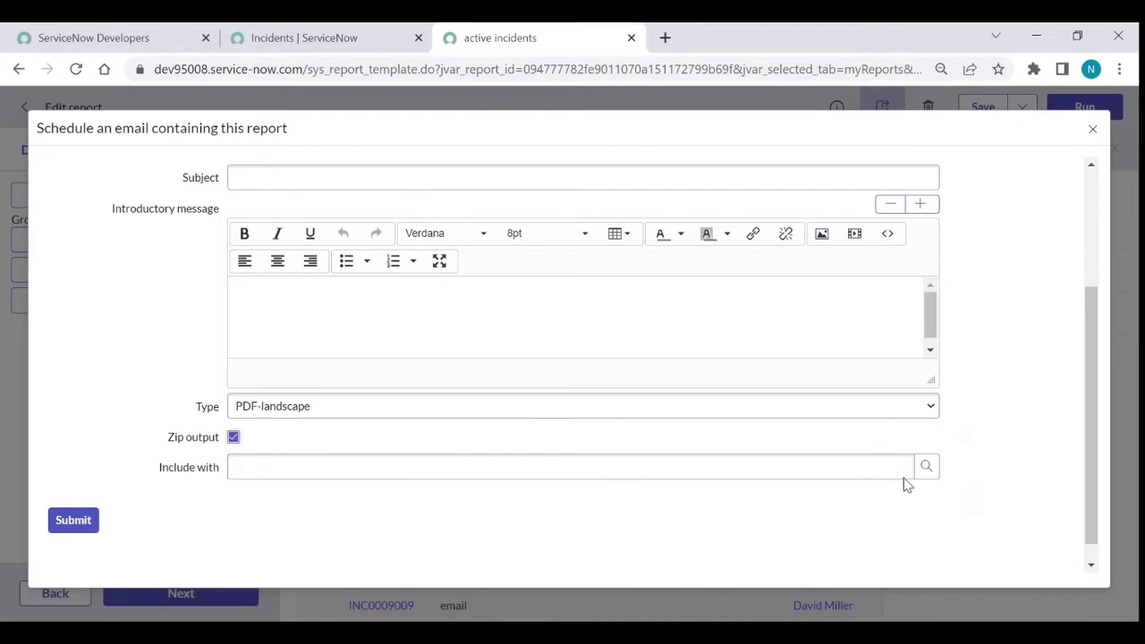
{"action": "left_click", "coordinate": [936, 478]}
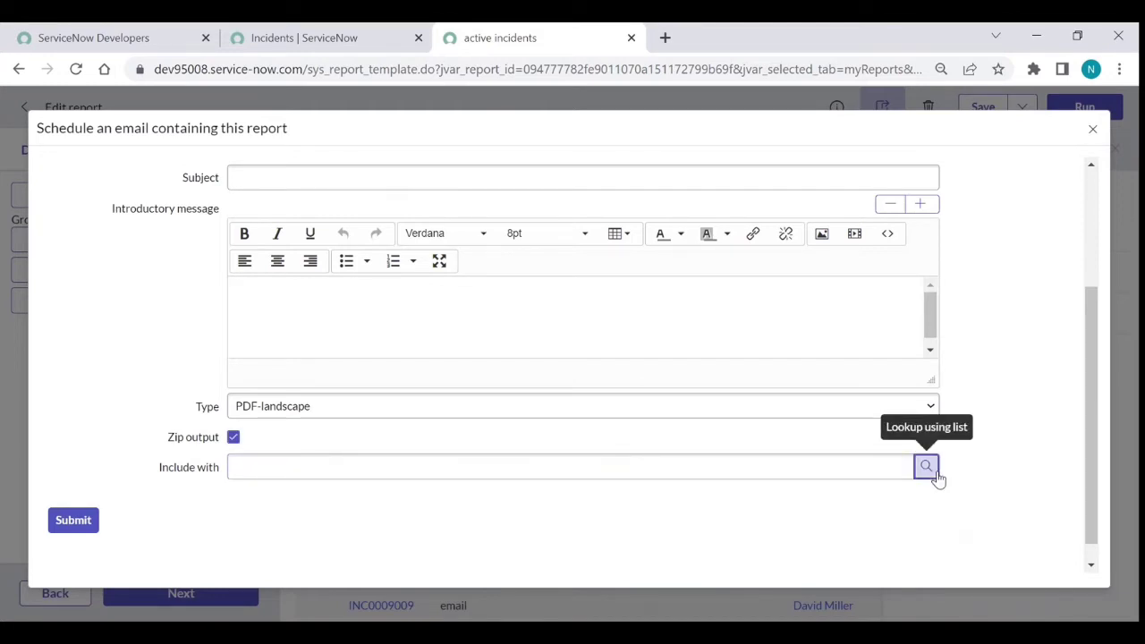
{"action": "left_click", "coordinate": [937, 479]}
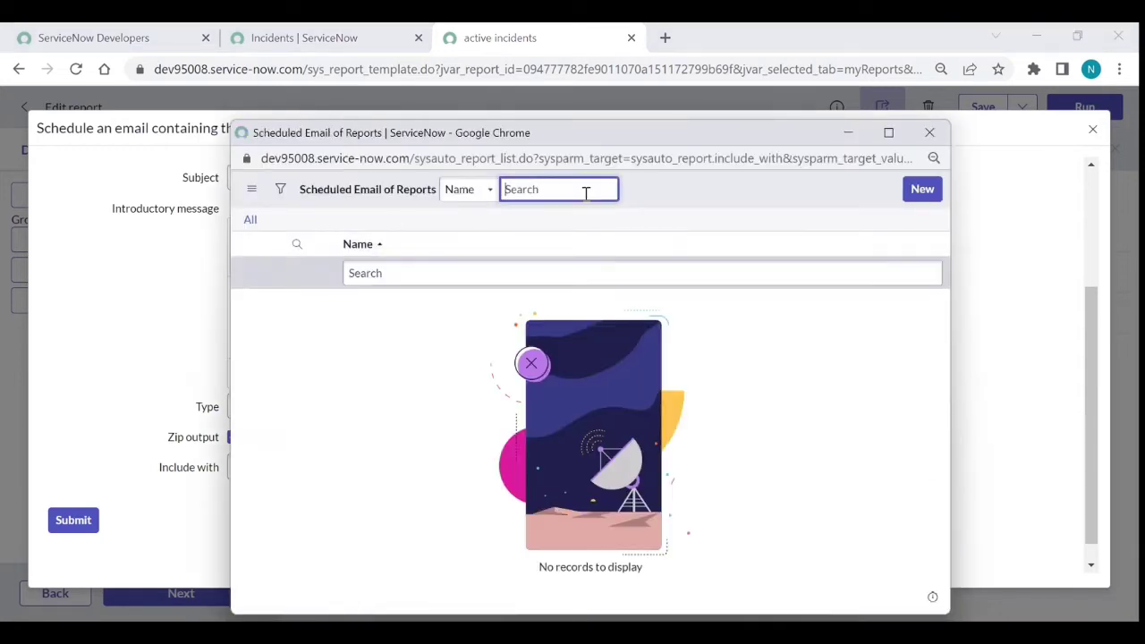
{"action": "left_click", "coordinate": [929, 132]}
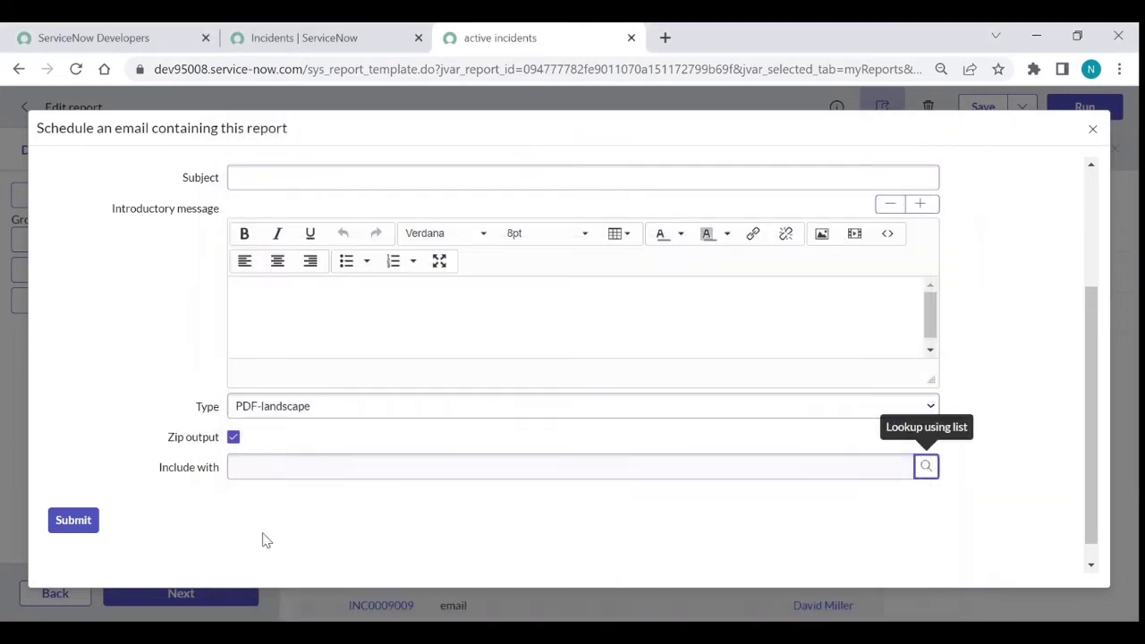
{"action": "scroll", "coordinate": [279, 523], "scroll_direction": "up", "scroll_amount": 5}
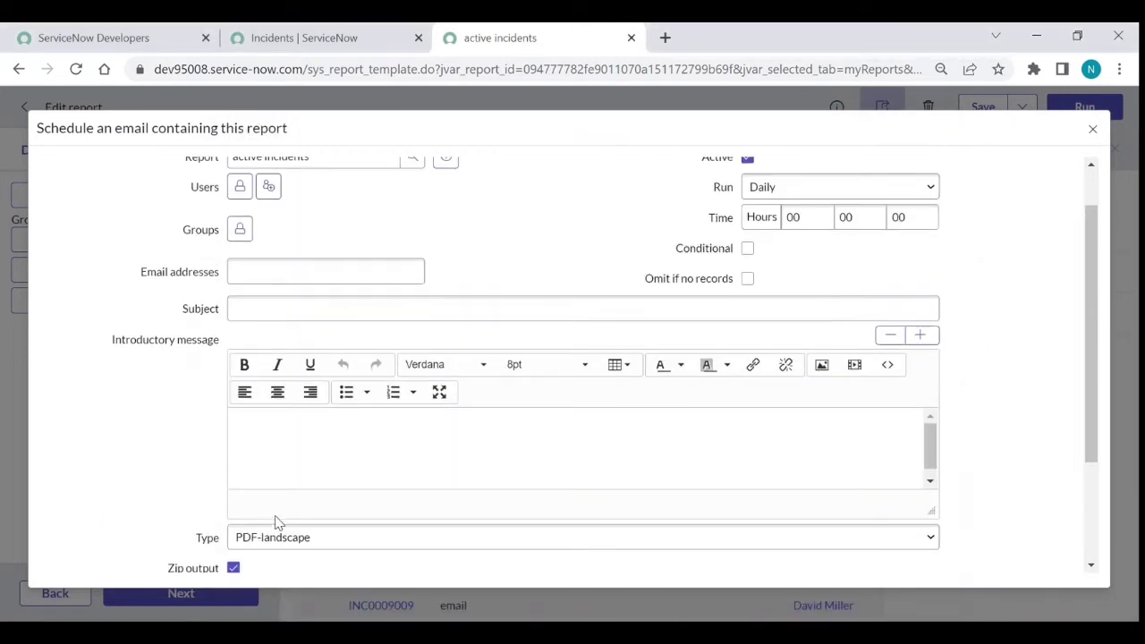
{"action": "left_click", "coordinate": [277, 516]}
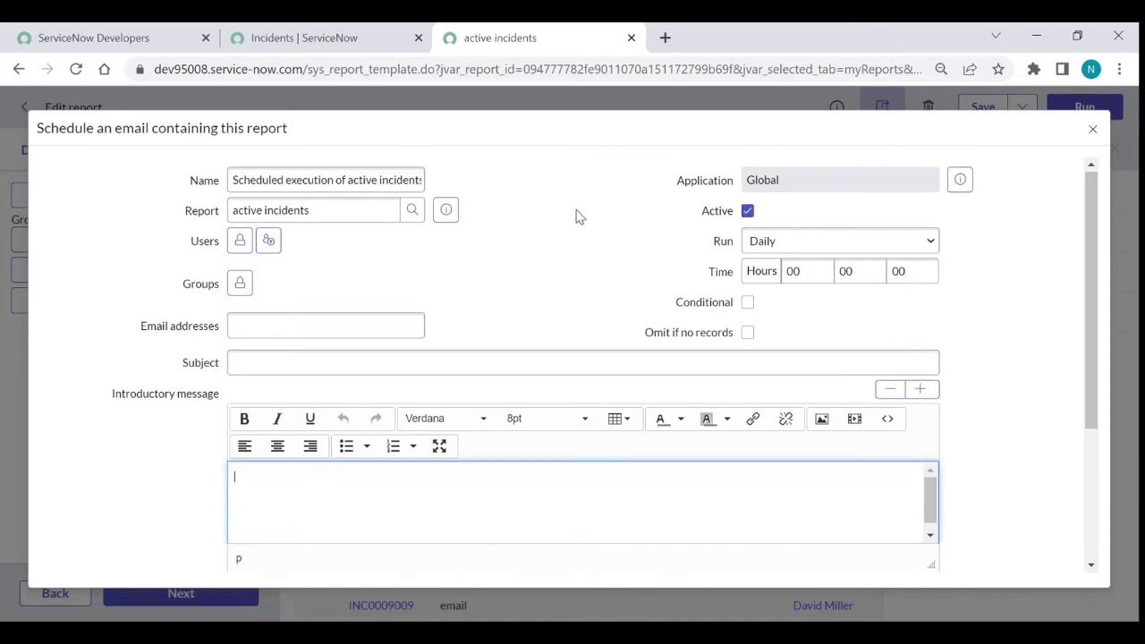
{"action": "left_click", "coordinate": [1092, 132]}
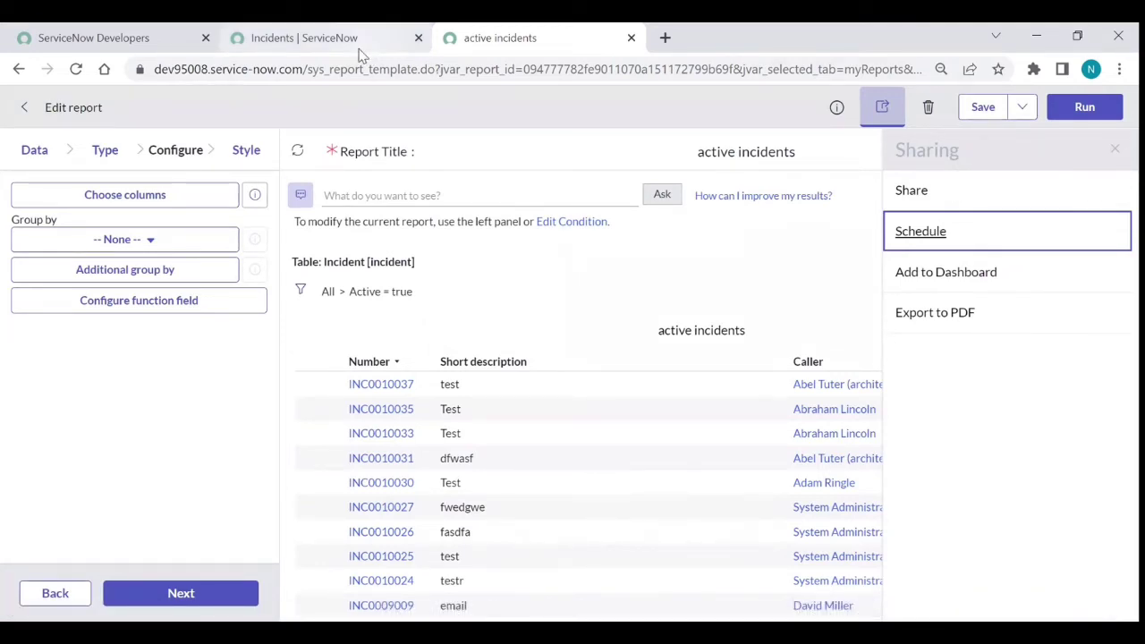
Close the active incidents report tab and duplicate the browser tab showing the Incidents list.
{"action": "left_click", "coordinate": [631, 37]}
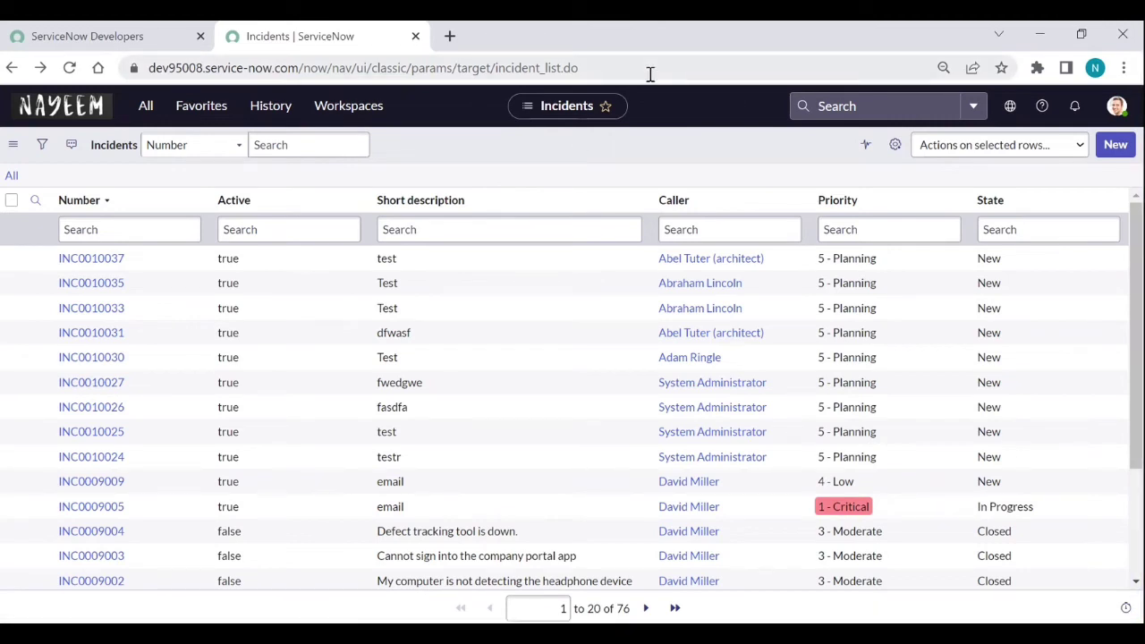
{"action": "left_click", "coordinate": [460, 236]}
{"action": "right_click", "coordinate": [319, 52]}
{"action": "left_click", "coordinate": [371, 183]}
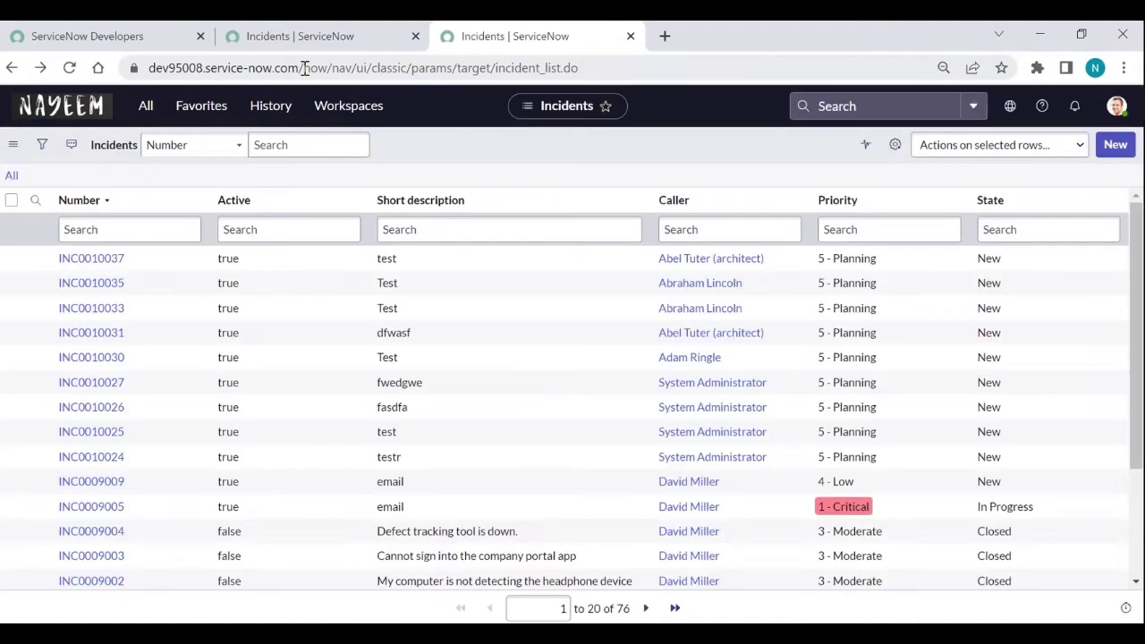
Export the incident list to Excel by loading the instance address with the path shortened to incident_list.do?&EXCEL.
{"action": "left_click_drag", "start_coordinate": [304, 68], "coordinate": [496, 68]}
{"action": "key", "text": "BackSpace"}
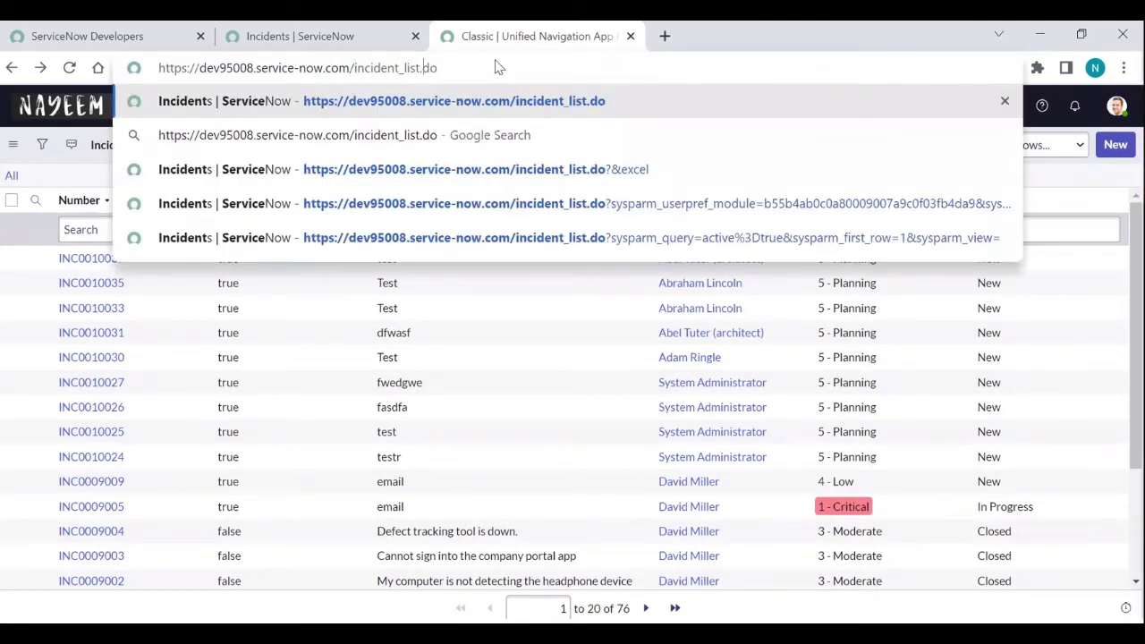
{"action": "type", "text": "?"}
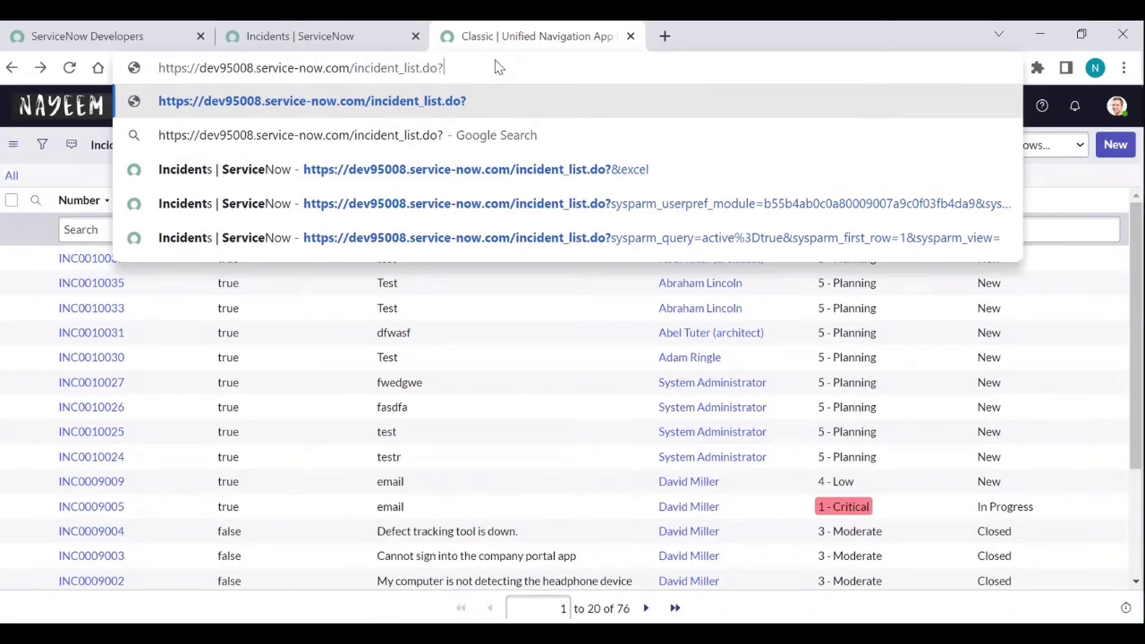
{"action": "type", "text": "&"}
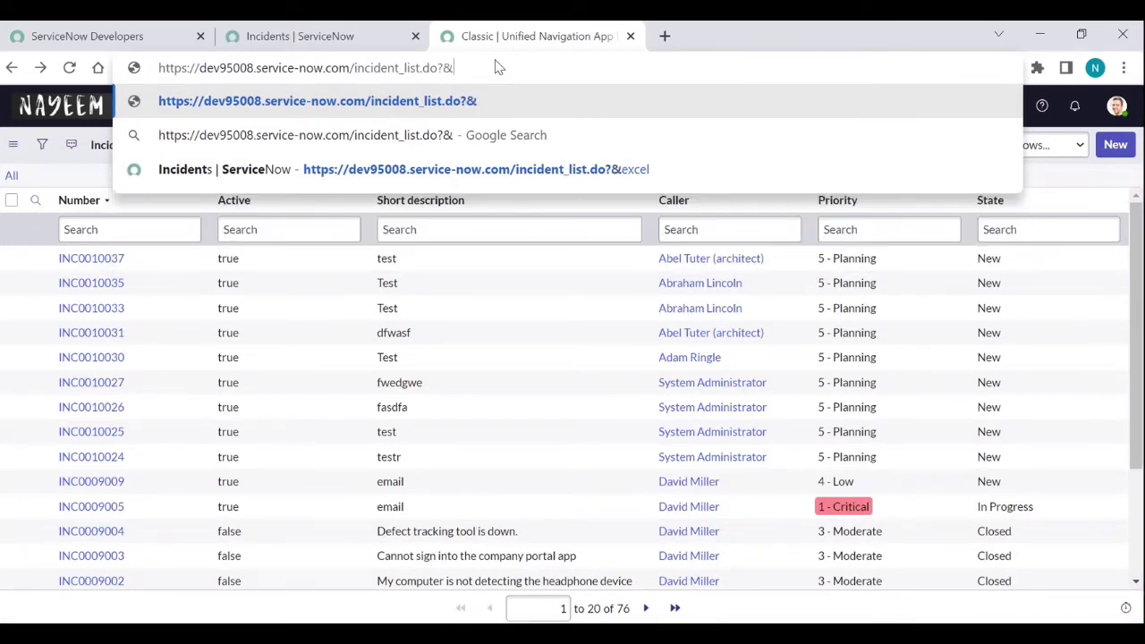
{"action": "type", "text": "EX"}
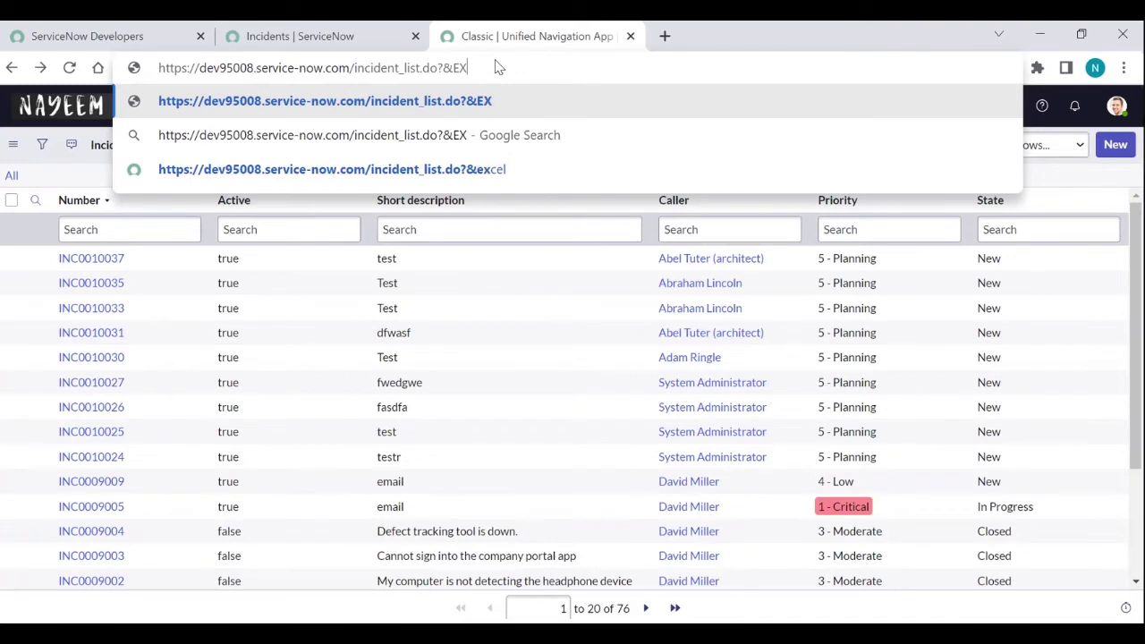
{"action": "type", "text": "CEL"}
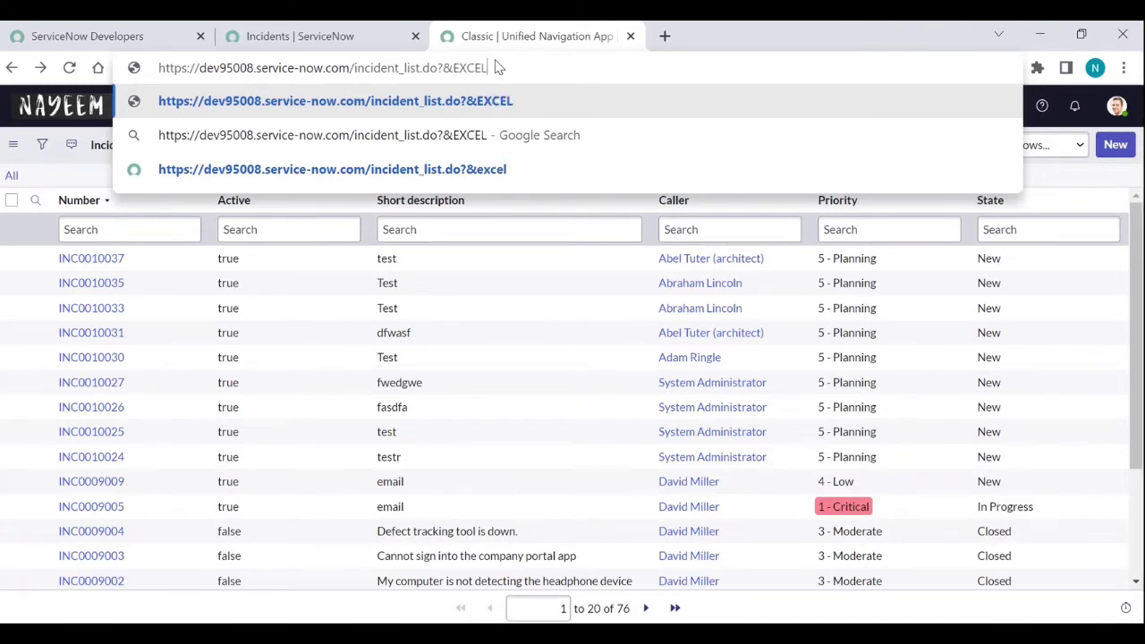
{"action": "key", "text": "Return"}
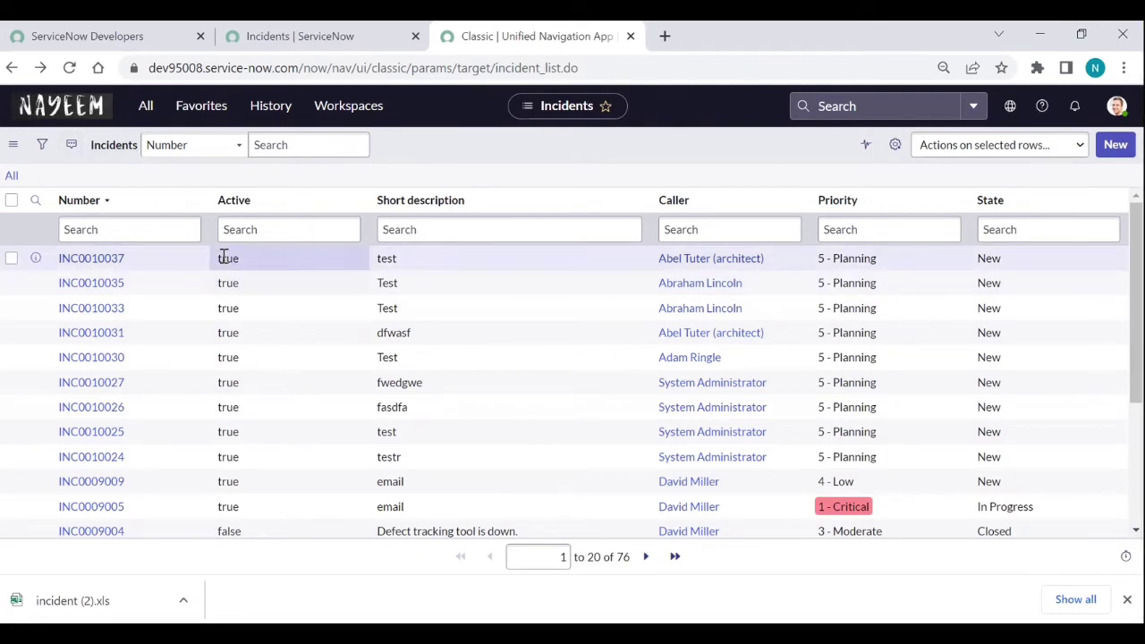
Try to export the incidents as CSV by loading the full navigation URL ending in incident_list.do?csv, checking the other Incidents tab.
{"action": "left_click", "coordinate": [10, 69]}
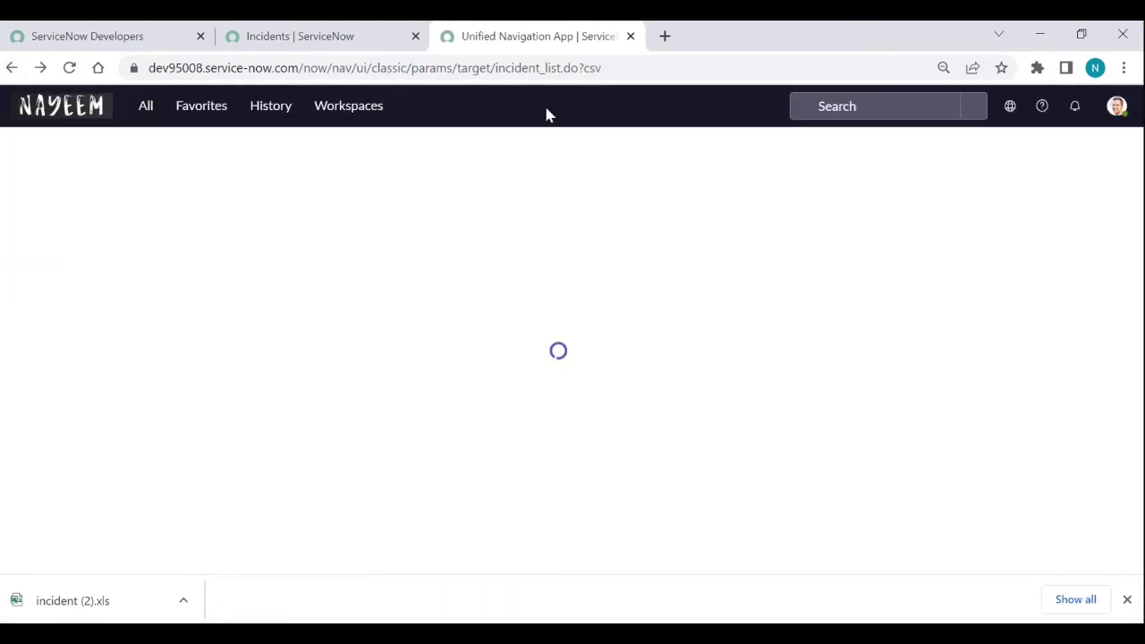
{"action": "left_click", "coordinate": [635, 69]}
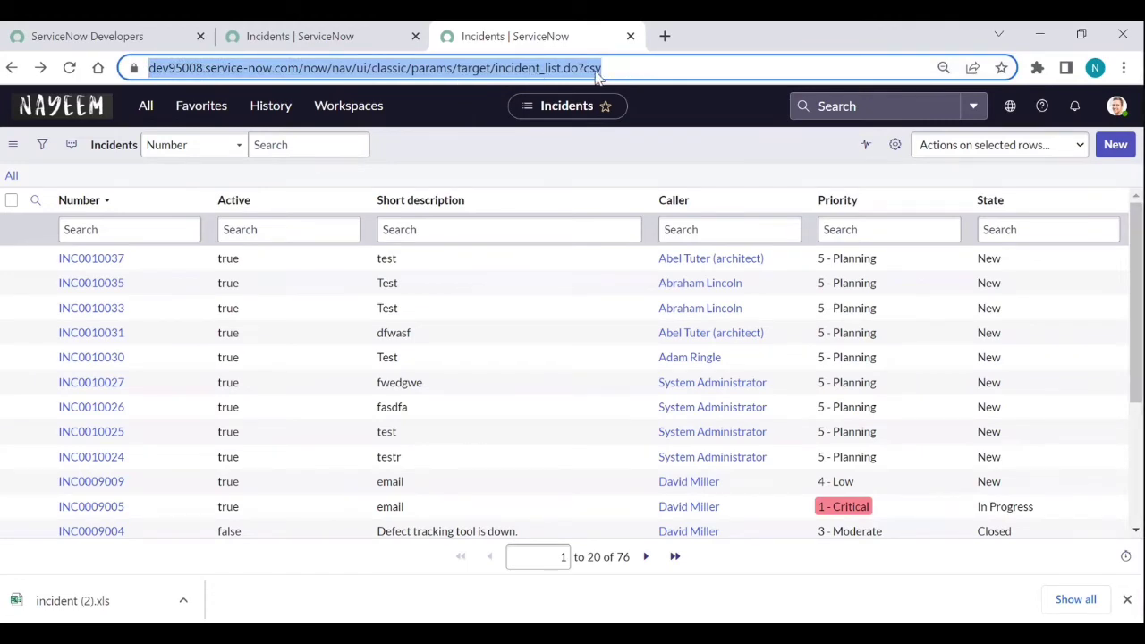
{"action": "left_click", "coordinate": [356, 33]}
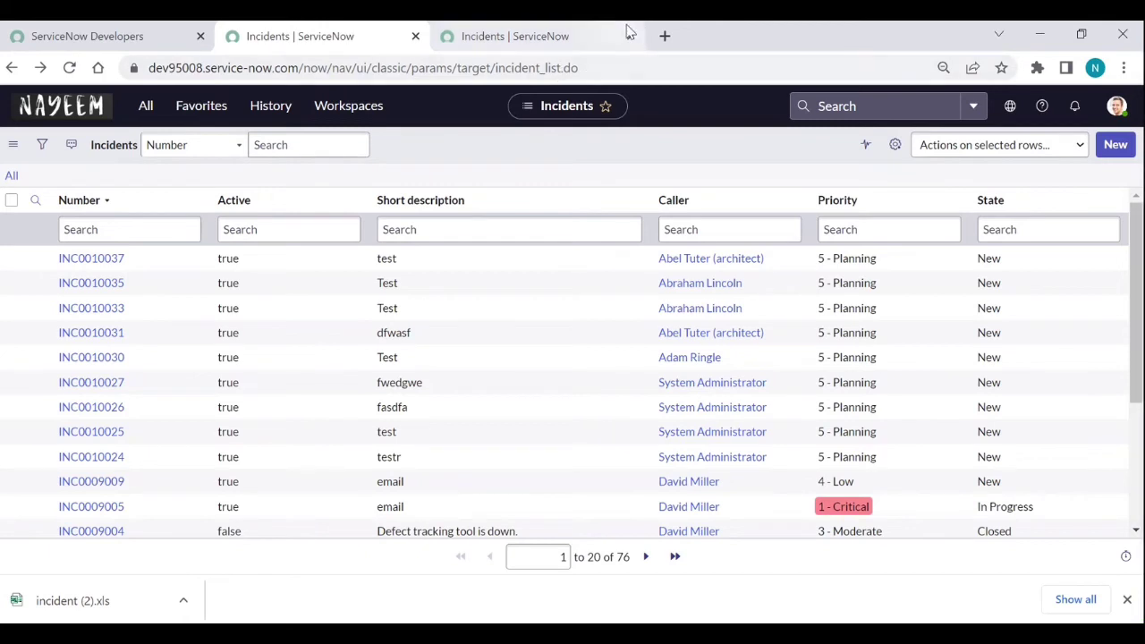
{"action": "left_click", "coordinate": [536, 40]}
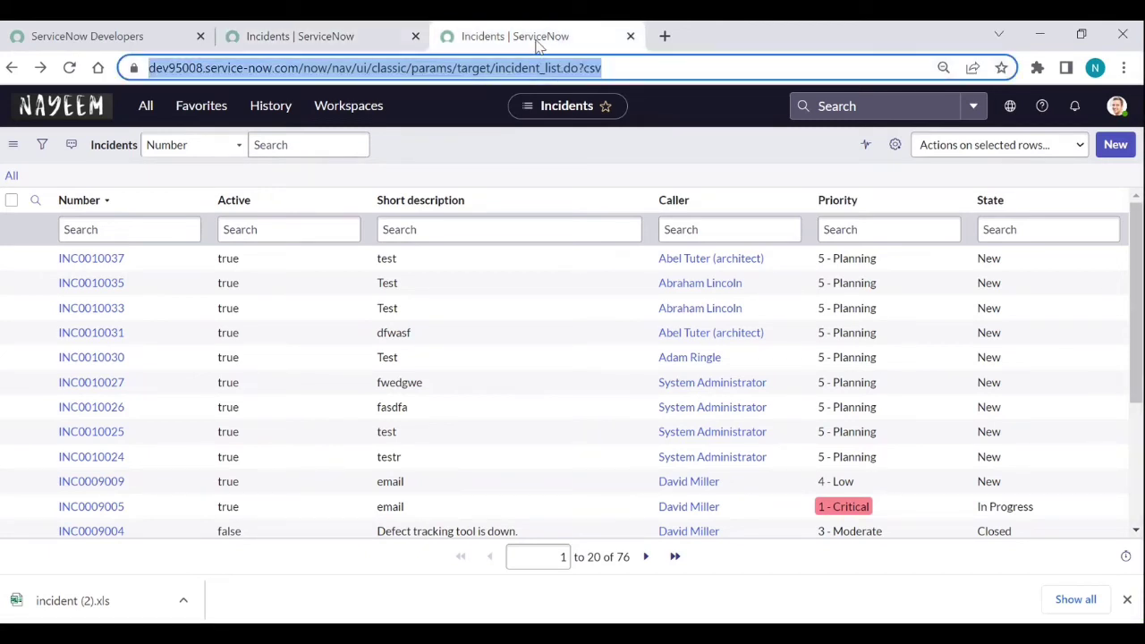
Load the incident list directly by shortening the instance address to /incident_list.do, and filter it to records matching Active = true.
{"action": "left_click", "coordinate": [401, 78]}
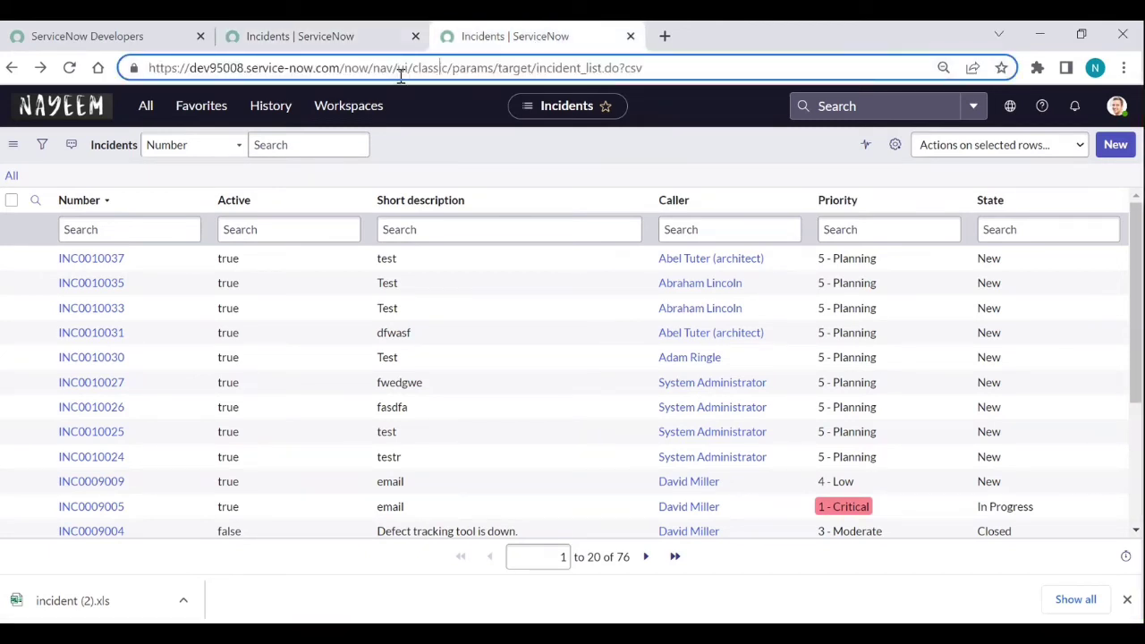
{"action": "left_click_drag", "start_coordinate": [344, 69], "coordinate": [530, 68]}
{"action": "key", "text": "BackSpace"}
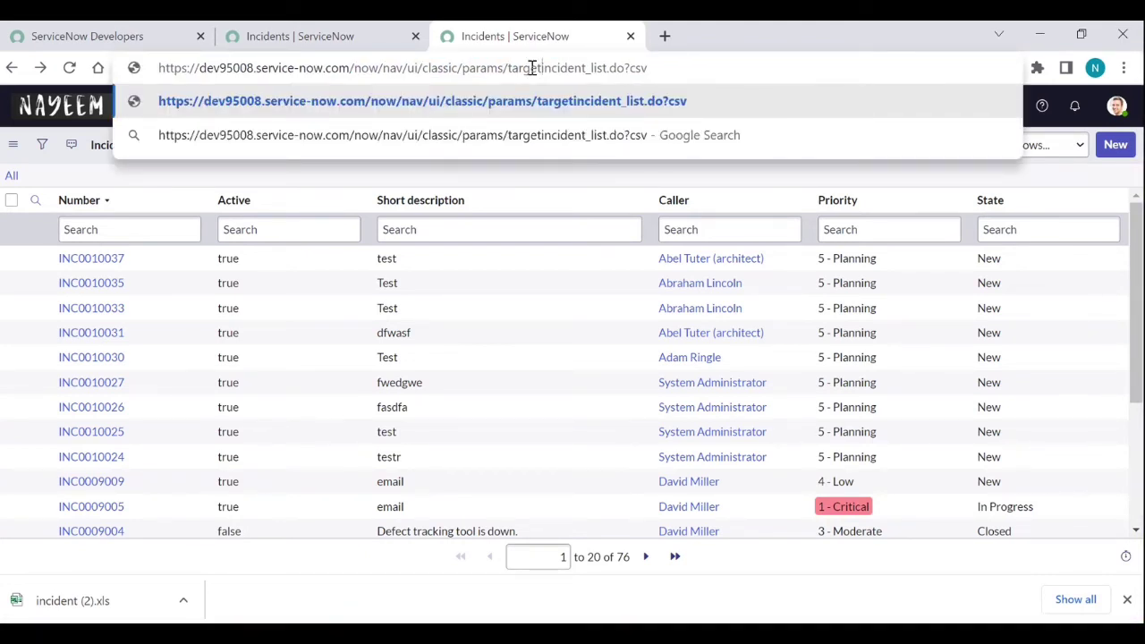
{"action": "type", "text": "/"}
{"action": "key", "text": "BackSpace"}
{"action": "key", "text": "BackSpace"}
{"action": "key", "text": "BackSpace"}
{"action": "key", "text": "BackSpace"}
{"action": "key", "text": "BackSpace"}
{"action": "key", "text": "BackSpace"}
{"action": "key", "text": "BackSpace"}
{"action": "key", "text": "BackSpace"}
{"action": "key", "text": "BackSpace"}
{"action": "key", "text": "BackSpace"}
{"action": "key", "text": "BackSpace"}
{"action": "key", "text": "BackSpace"}
{"action": "key", "text": "BackSpace"}
{"action": "key", "text": "BackSpace"}
{"action": "key", "text": "BackSpace"}
{"action": "key", "text": "BackSpace"}
{"action": "key", "text": "BackSpace"}
{"action": "key", "text": "BackSpace"}
{"action": "key", "text": "BackSpace"}
{"action": "key", "text": "BackSpace"}
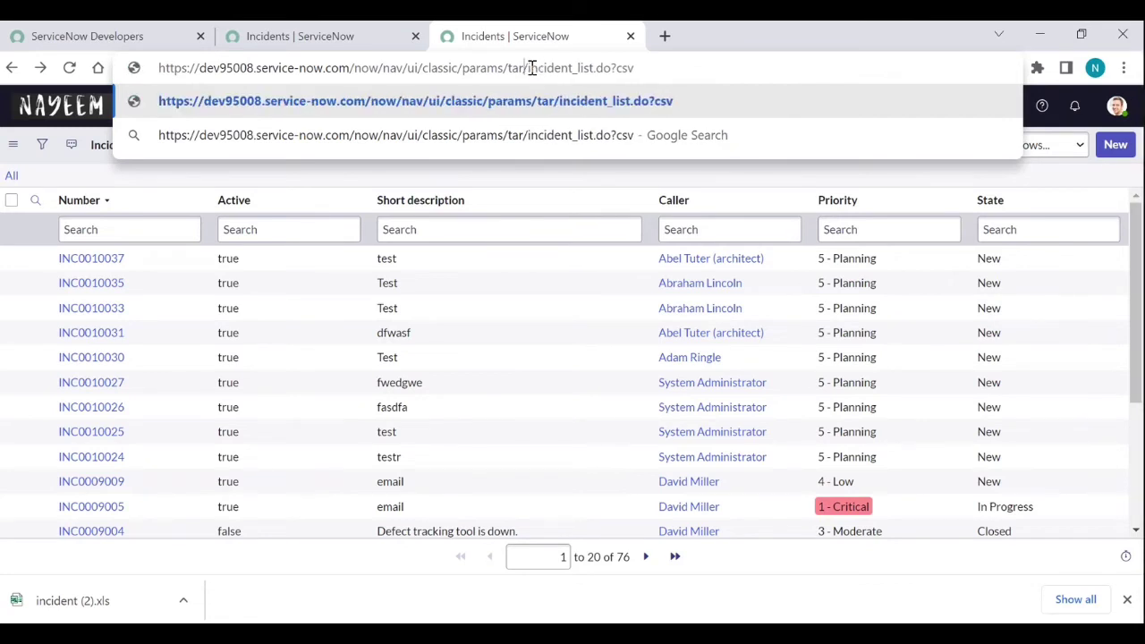
{"action": "key", "text": "BackSpace"}
{"action": "key", "text": "BackSpace"}
{"action": "key", "text": "BackSpace"}
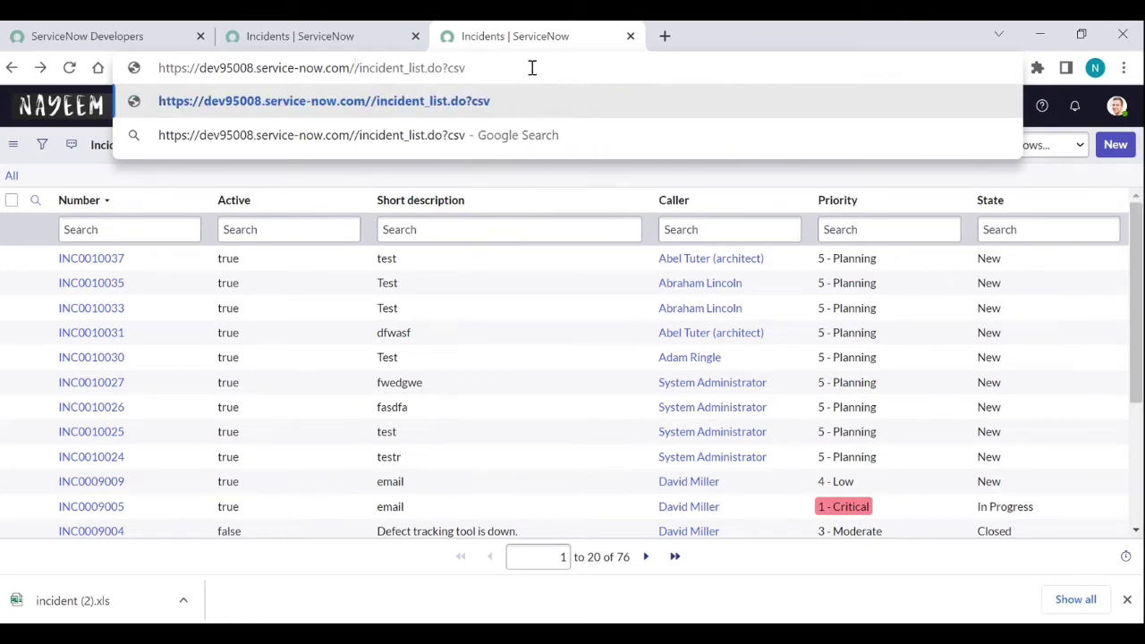
{"action": "key", "text": "shift+Left"}
{"action": "key", "text": "shift+Left"}
{"action": "key", "text": "shift+Left"}
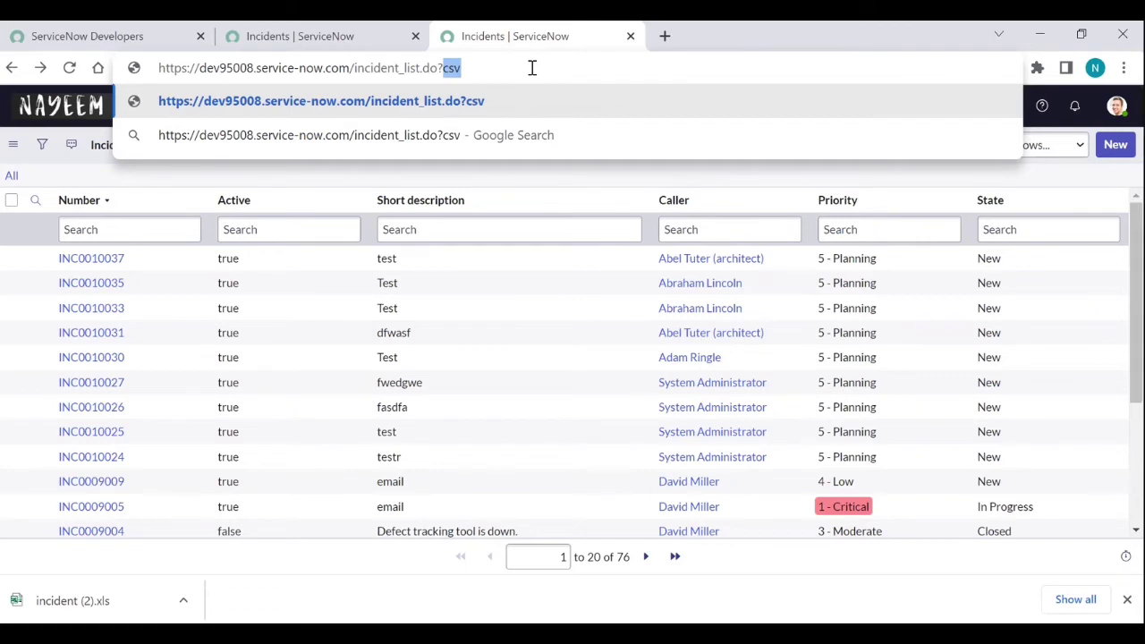
{"action": "key", "text": "BackSpace"}
{"action": "key", "text": "BackSpace"}
{"action": "key", "text": "Return"}
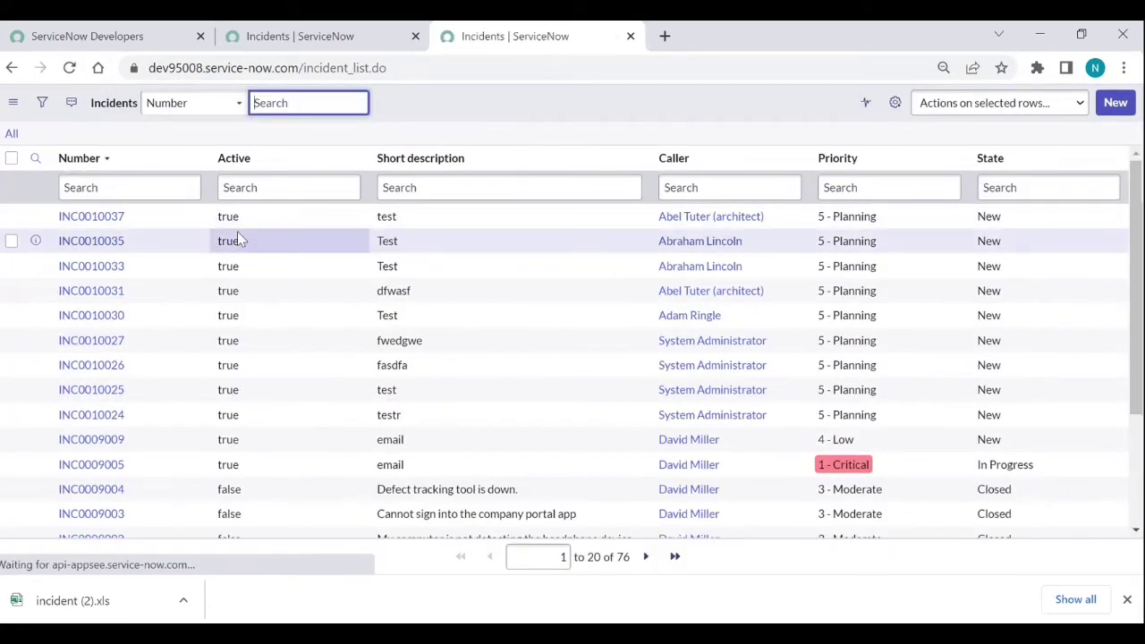
{"action": "right_click", "coordinate": [234, 219]}
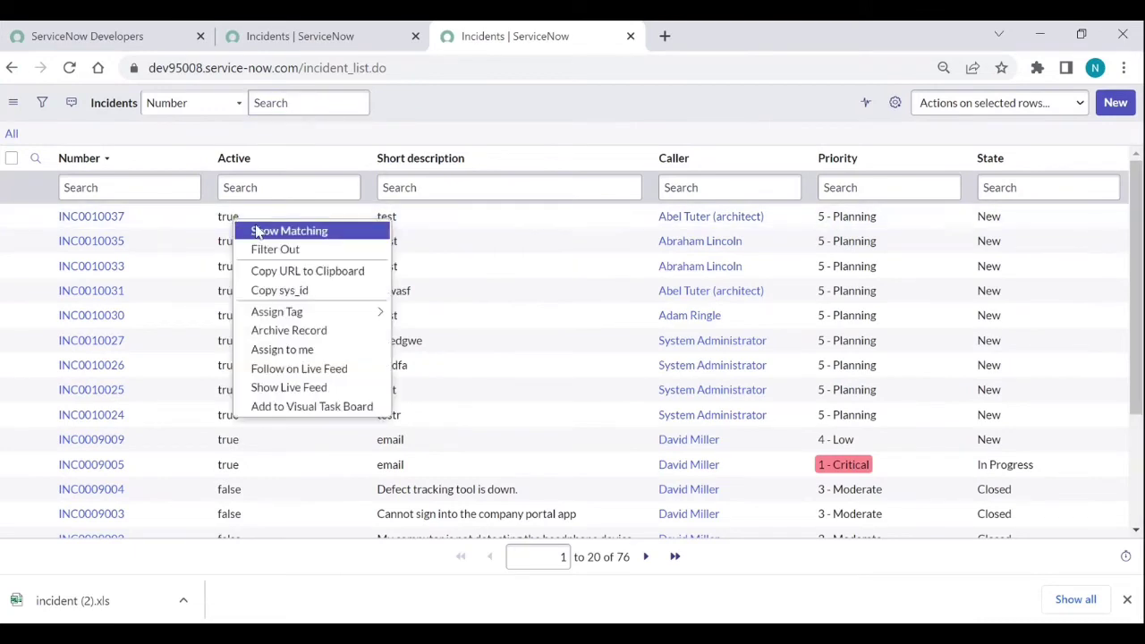
{"action": "left_click", "coordinate": [254, 226]}
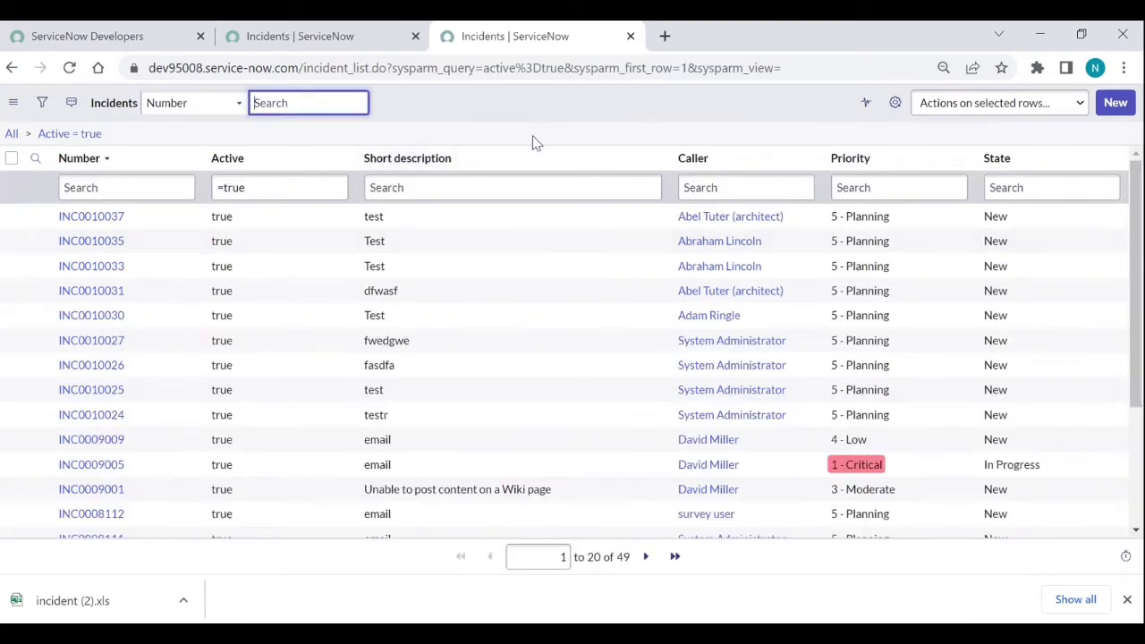
Export the filtered incidents to Excel by loading the list address ending in incident_list.do?sysparm_query=active%3Dtrue&EXCEL.
{"action": "left_click", "coordinate": [826, 64]}
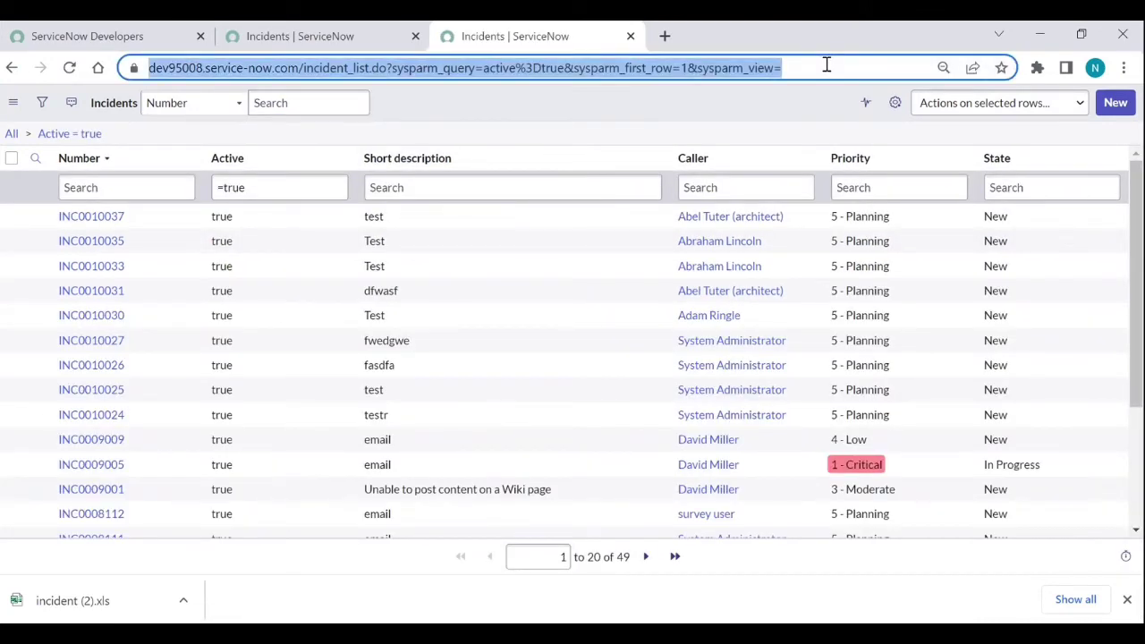
{"action": "left_click", "coordinate": [827, 64]}
{"action": "key", "text": "BackSpace"}
{"action": "key", "text": "BackSpace"}
{"action": "key", "text": "BackSpace"}
{"action": "key", "text": "BackSpace"}
{"action": "key", "text": "BackSpace"}
{"action": "key", "text": "BackSpace"}
{"action": "key", "text": "BackSpace"}
{"action": "key", "text": "BackSpace"}
{"action": "key", "text": "BackSpace"}
{"action": "key", "text": "BackSpace"}
{"action": "key", "text": "BackSpace"}
{"action": "key", "text": "BackSpace"}
{"action": "key", "text": "BackSpace"}
{"action": "key", "text": "BackSpace"}
{"action": "key", "text": "BackSpace"}
{"action": "key", "text": "BackSpace"}
{"action": "key", "text": "BackSpace"}
{"action": "key", "text": "BackSpace"}
{"action": "key", "text": "BackSpace"}
{"action": "key", "text": "BackSpace"}
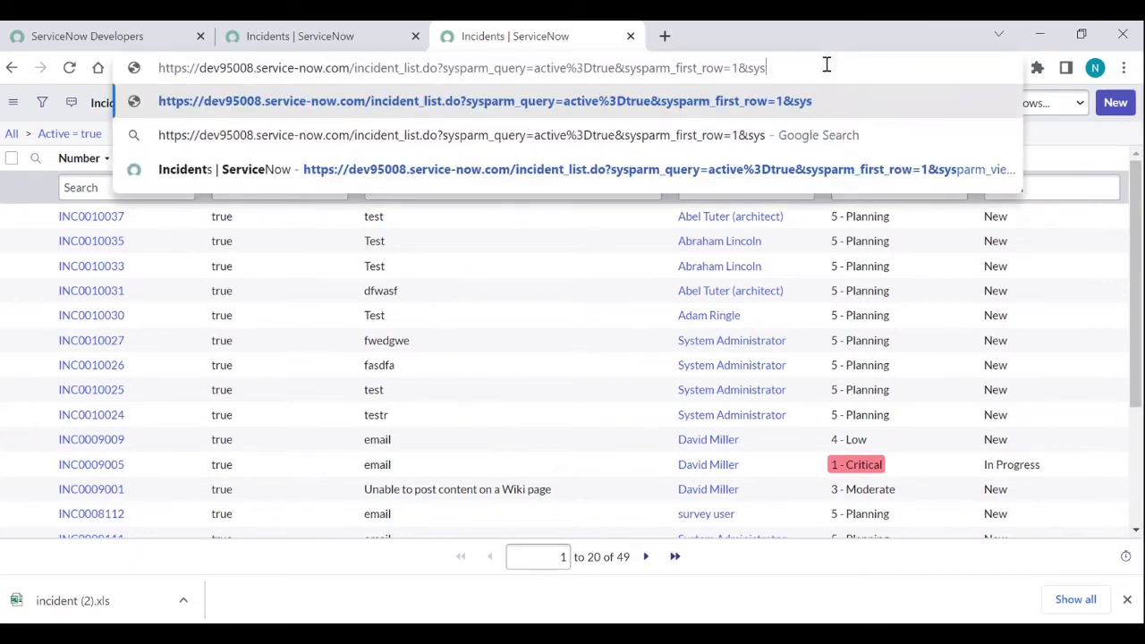
{"action": "key", "text": "BackSpace"}
{"action": "key", "text": "BackSpace"}
{"action": "key", "text": "BackSpace"}
{"action": "key", "text": "BackSpace"}
{"action": "key", "text": "BackSpace"}
{"action": "key", "text": "BackSpace"}
{"action": "key", "text": "BackSpace"}
{"action": "key", "text": "BackSpace"}
{"action": "key", "text": "BackSpace"}
{"action": "key", "text": "BackSpace"}
{"action": "key", "text": "BackSpace"}
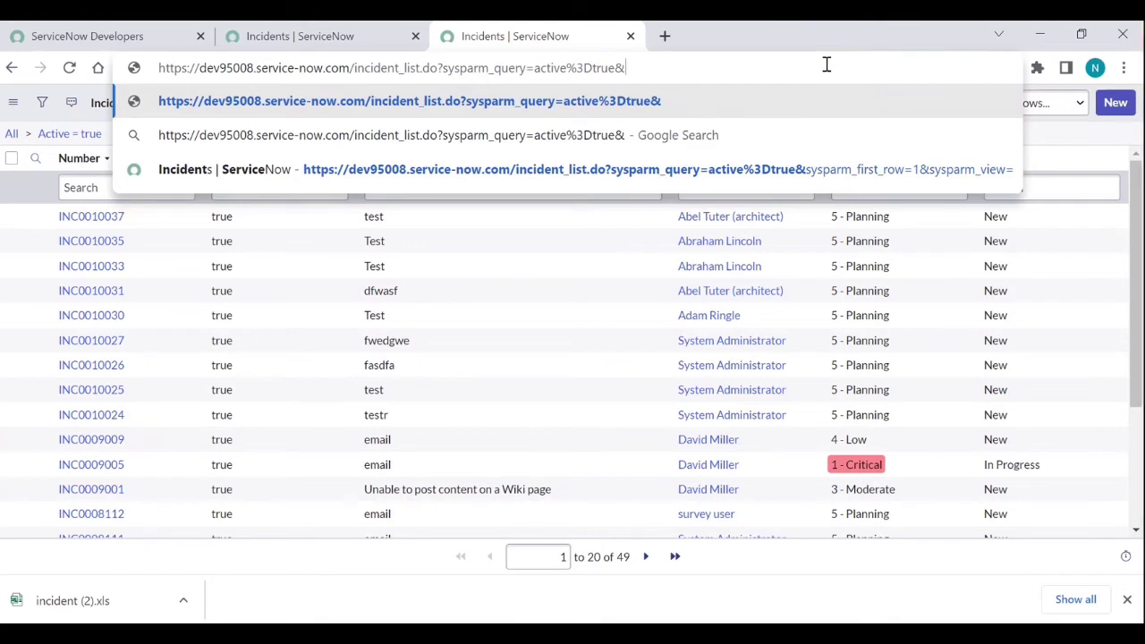
{"action": "type", "text": "EXCEL"}
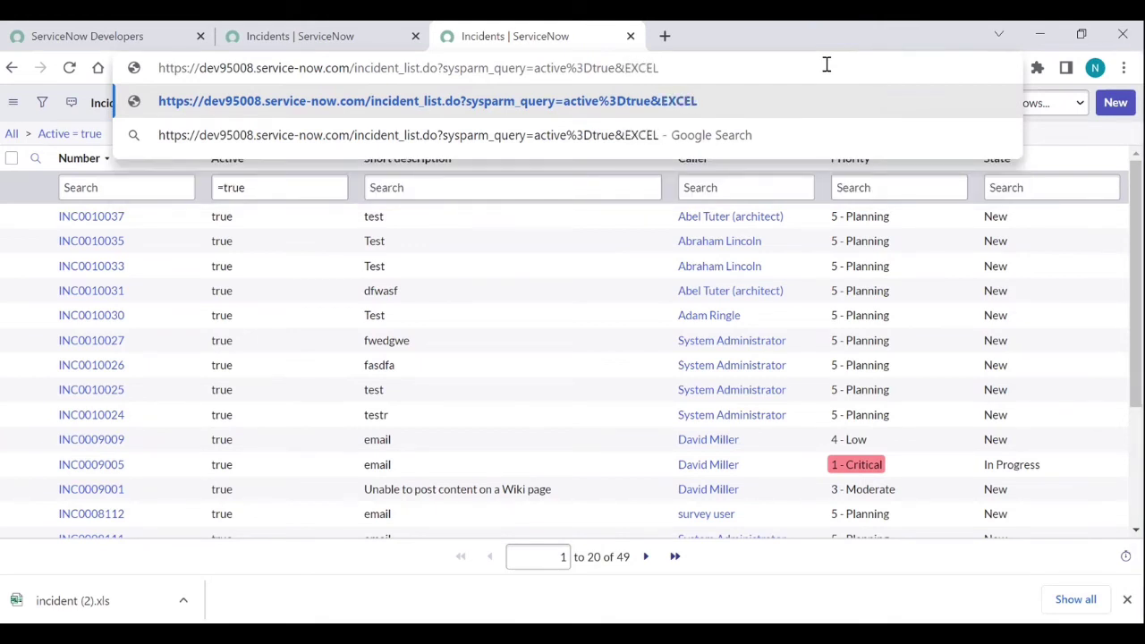
{"action": "key", "text": "Return"}
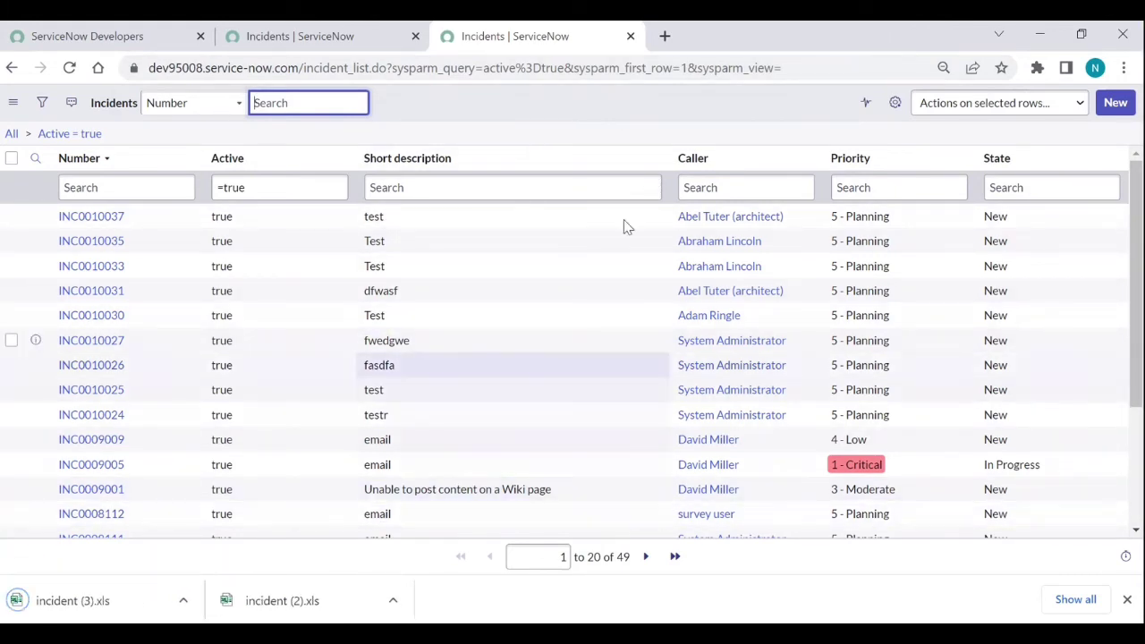
Export the filtered incidents to PDF by loading the list address ending in incident_list.do?sysparm_query=active%3Dtrue&PDF.
{"action": "left_click", "coordinate": [807, 67]}
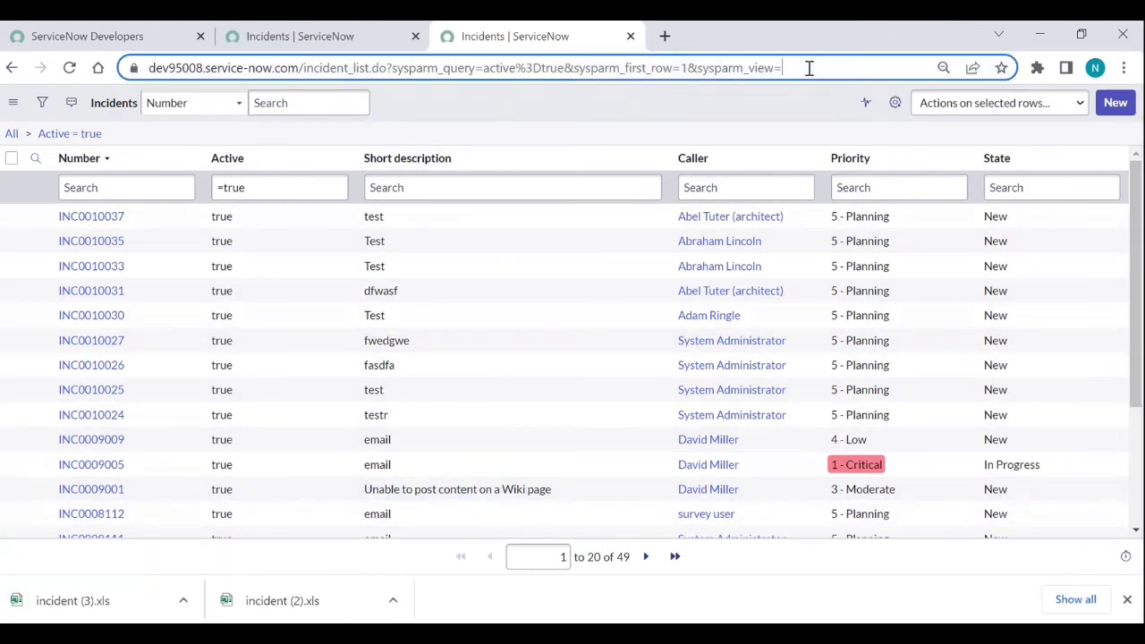
{"action": "left_click", "coordinate": [809, 68]}
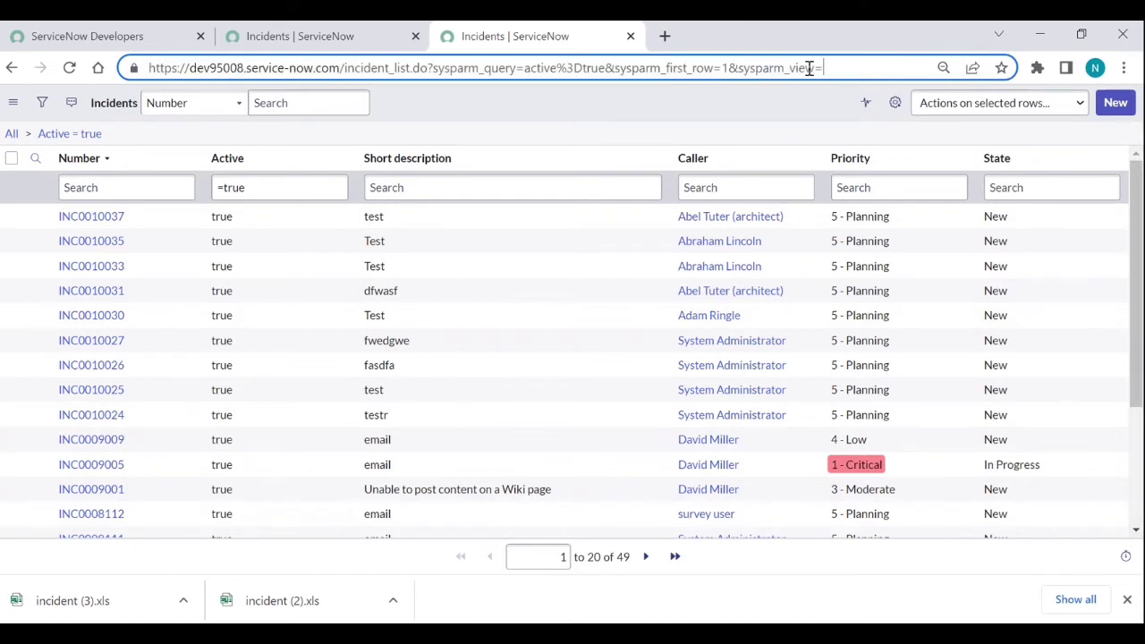
{"action": "key", "text": "BackSpace"}
{"action": "key", "text": "BackSpace"}
{"action": "key", "text": "BackSpace"}
{"action": "key", "text": "BackSpace"}
{"action": "key", "text": "BackSpace"}
{"action": "key", "text": "BackSpace"}
{"action": "key", "text": "BackSpace"}
{"action": "key", "text": "BackSpace"}
{"action": "key", "text": "BackSpace"}
{"action": "key", "text": "BackSpace"}
{"action": "key", "text": "BackSpace"}
{"action": "key", "text": "BackSpace"}
{"action": "key", "text": "BackSpace"}
{"action": "key", "text": "BackSpace"}
{"action": "key", "text": "BackSpace"}
{"action": "key", "text": "BackSpace"}
{"action": "key", "text": "BackSpace"}
{"action": "key", "text": "BackSpace"}
{"action": "key", "text": "BackSpace"}
{"action": "key", "text": "BackSpace"}
{"action": "key", "text": "BackSpace"}
{"action": "key", "text": "BackSpace"}
{"action": "key", "text": "BackSpace"}
{"action": "key", "text": "BackSpace"}
{"action": "key", "text": "BackSpace"}
{"action": "key", "text": "BackSpace"}
{"action": "key", "text": "BackSpace"}
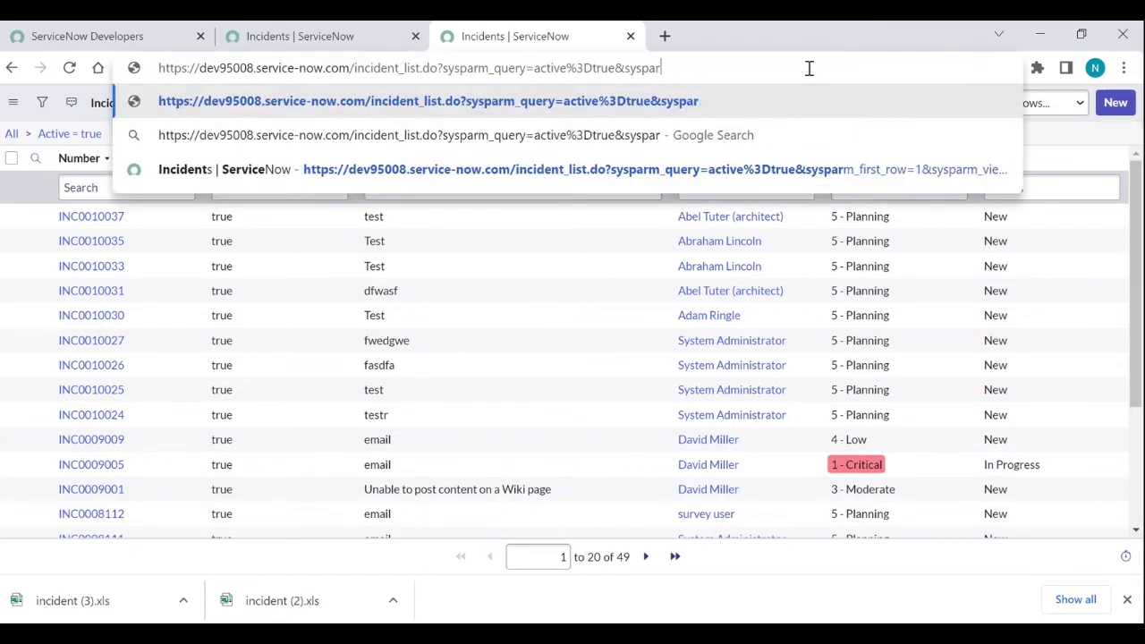
{"action": "key", "text": "BackSpace"}
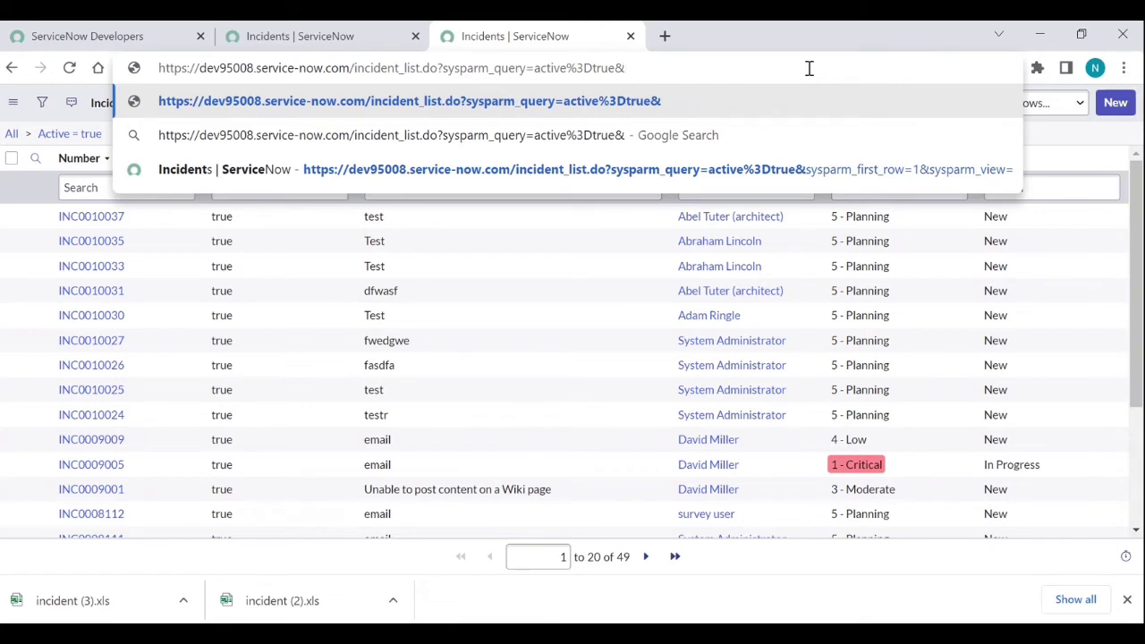
{"action": "type", "text": "PDF"}
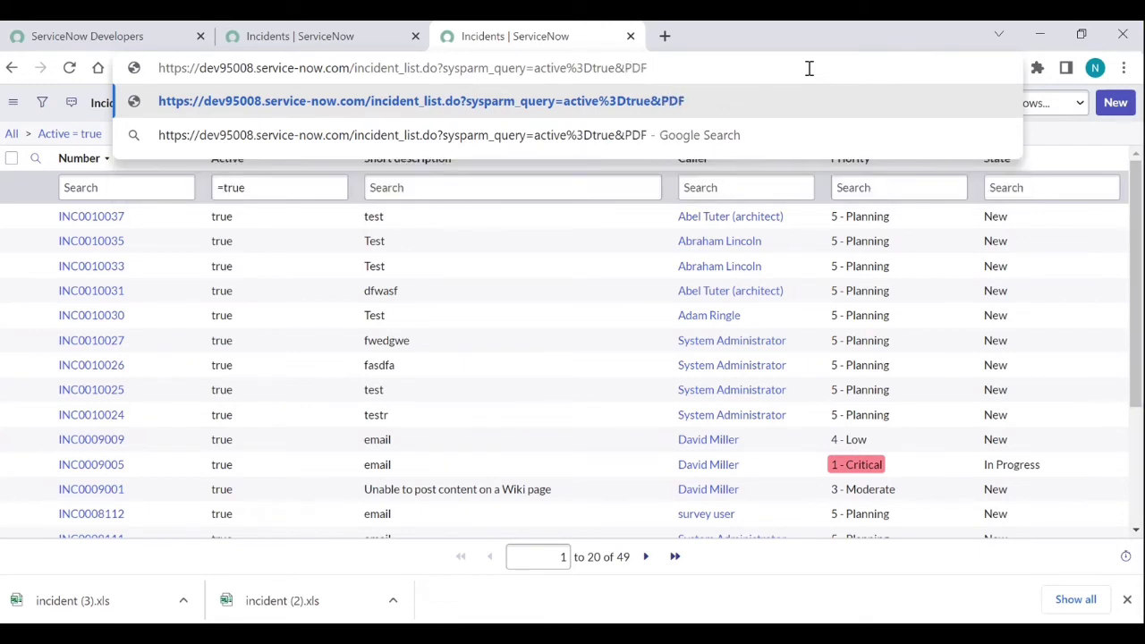
{"action": "key", "text": "Return"}
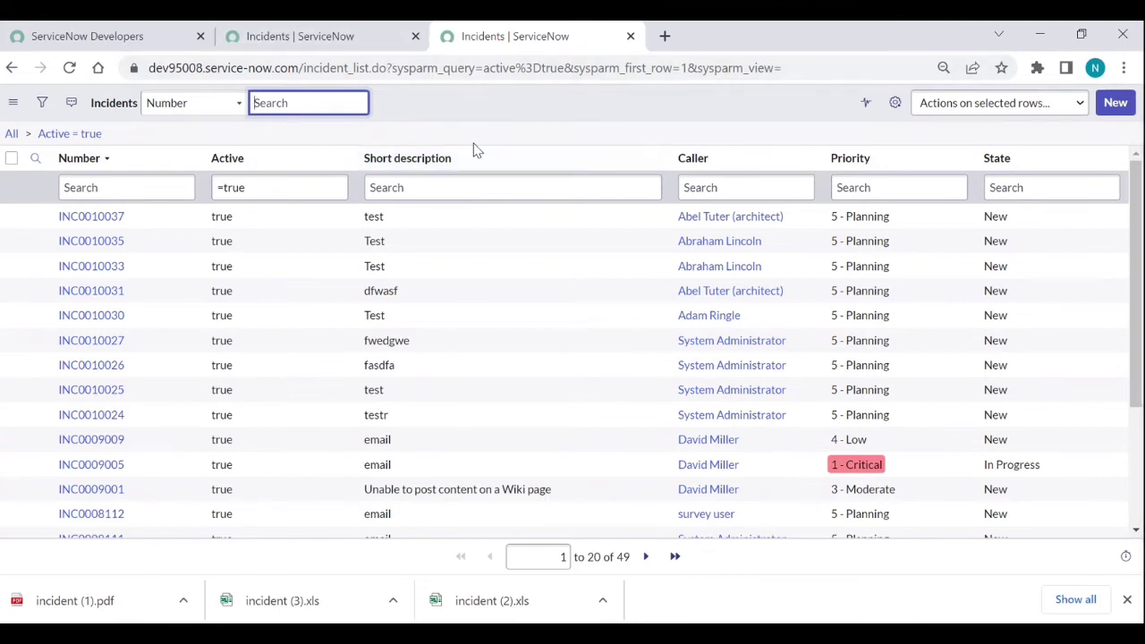
Find the Import Export system properties by filtering the navigator for export in the other Incidents tab, and enter 100000 as the CSV Export Row Limit.
{"action": "left_click", "coordinate": [343, 46]}
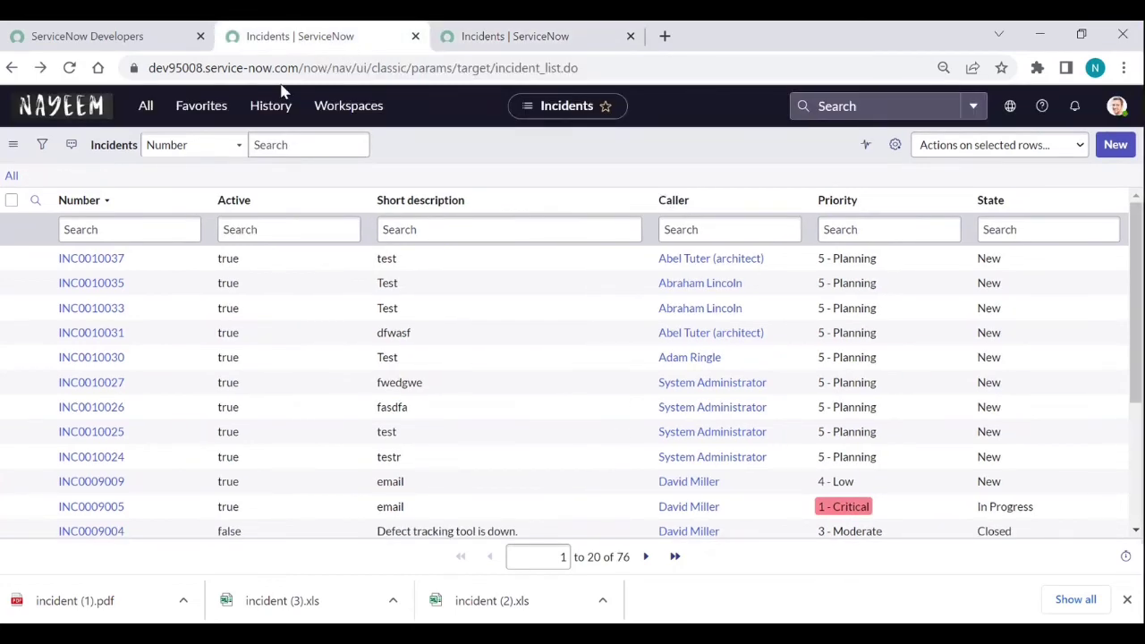
{"action": "left_click", "coordinate": [143, 112]}
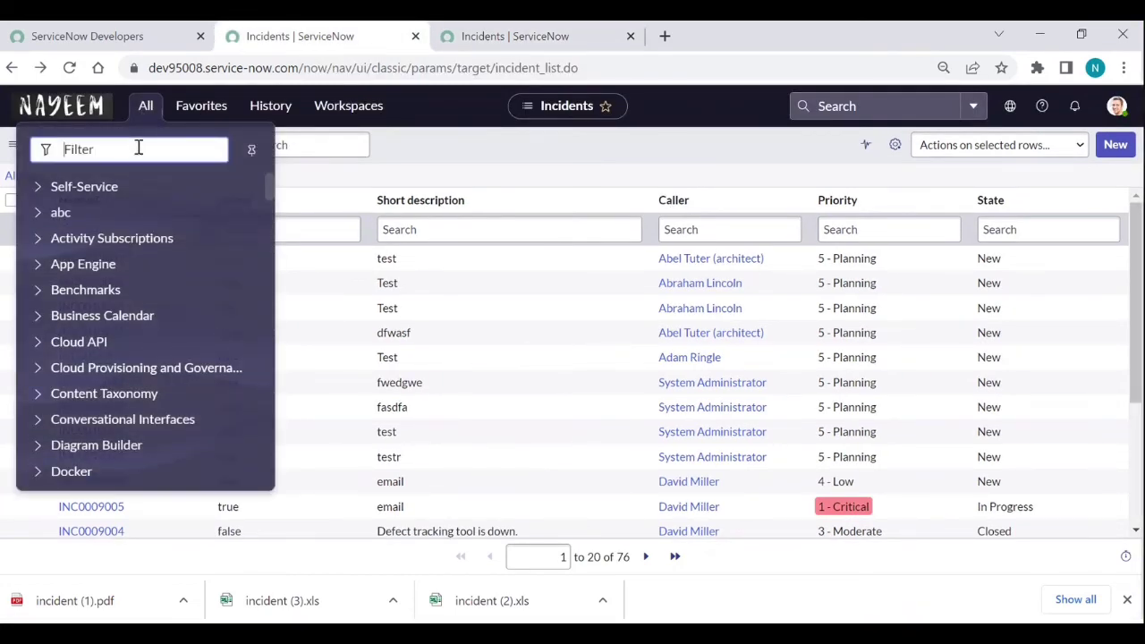
{"action": "type", "text": "export"}
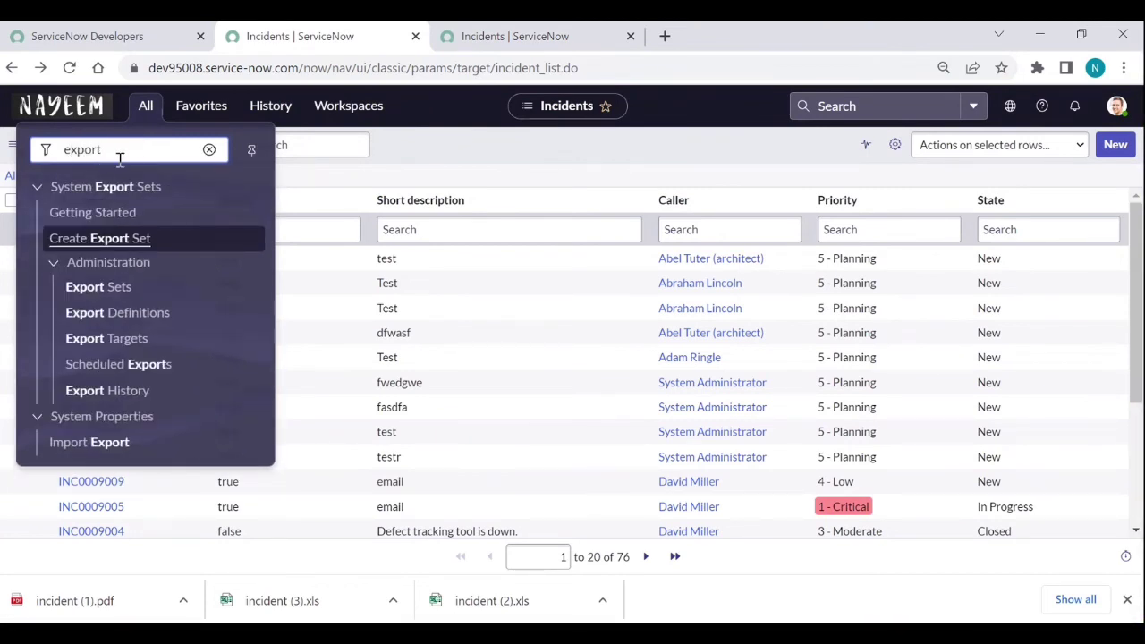
{"action": "left_click", "coordinate": [104, 444]}
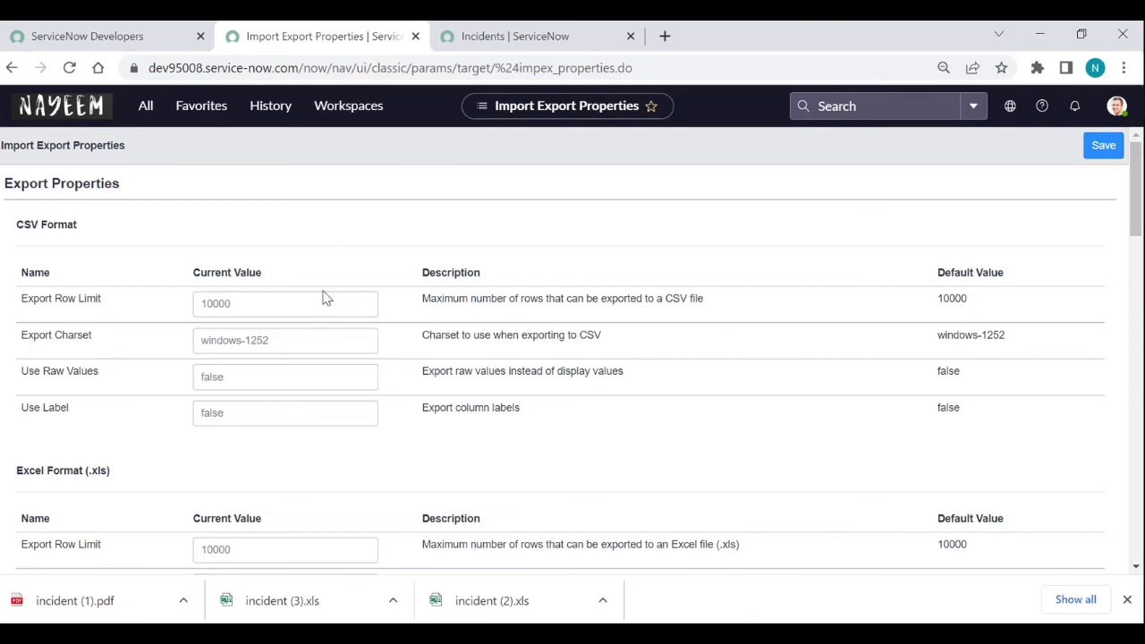
{"action": "left_click", "coordinate": [295, 301]}
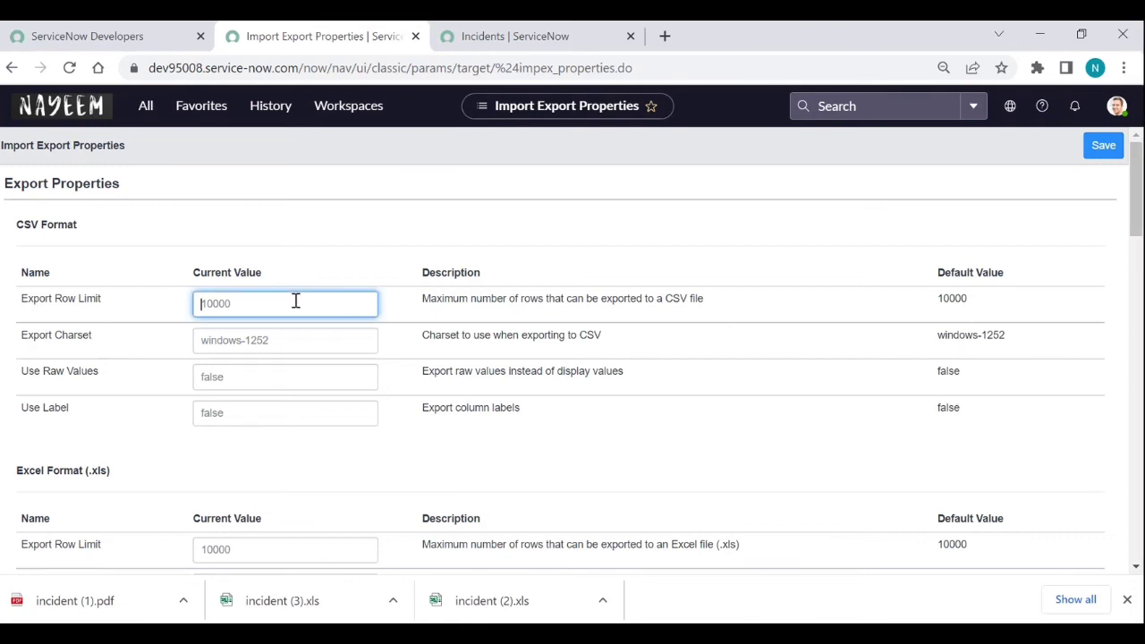
{"action": "type", "text": "100000"}
Examine the export row and cell limits for the Excel .xls, Excel .xlsx, XML and JSON formats.
{"action": "scroll", "coordinate": [296, 302], "scroll_direction": "down", "scroll_amount": 2}
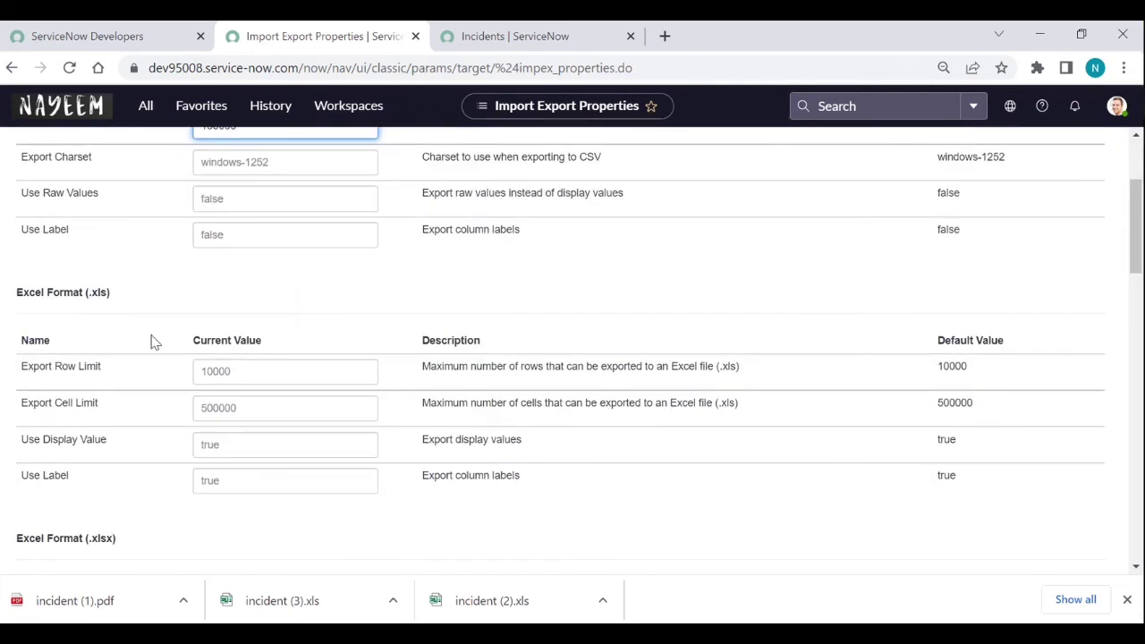
{"action": "scroll", "coordinate": [151, 340], "scroll_direction": "down", "scroll_amount": 1}
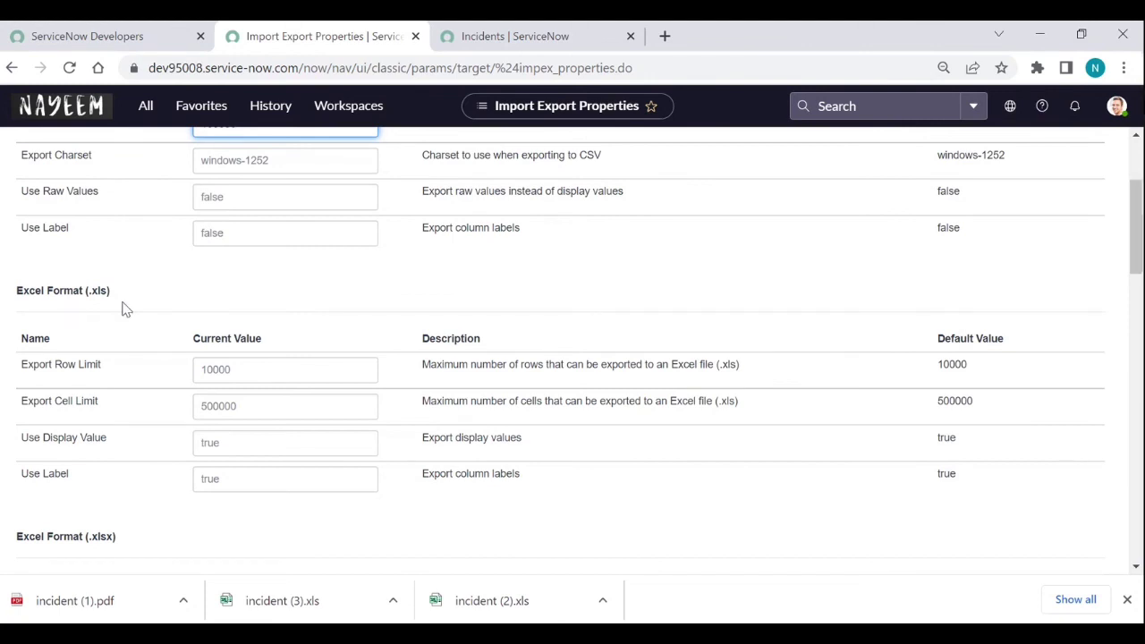
{"action": "scroll", "coordinate": [164, 426], "scroll_direction": "down", "scroll_amount": 2}
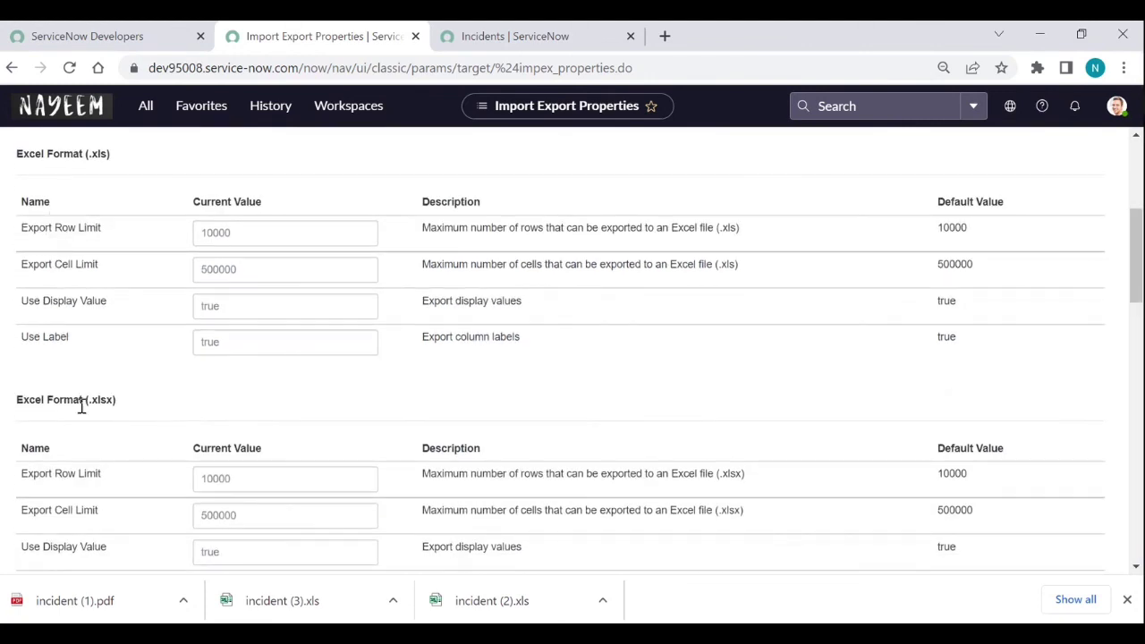
{"action": "scroll", "coordinate": [172, 417], "scroll_direction": "down", "scroll_amount": 2}
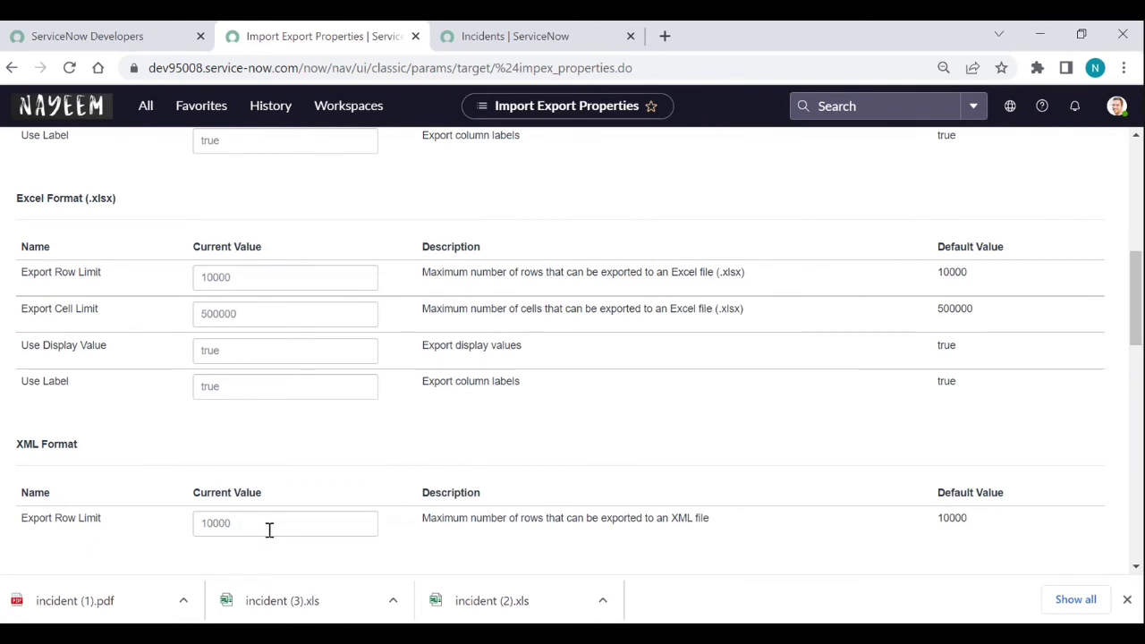
{"action": "scroll", "coordinate": [269, 530], "scroll_direction": "down", "scroll_amount": 1}
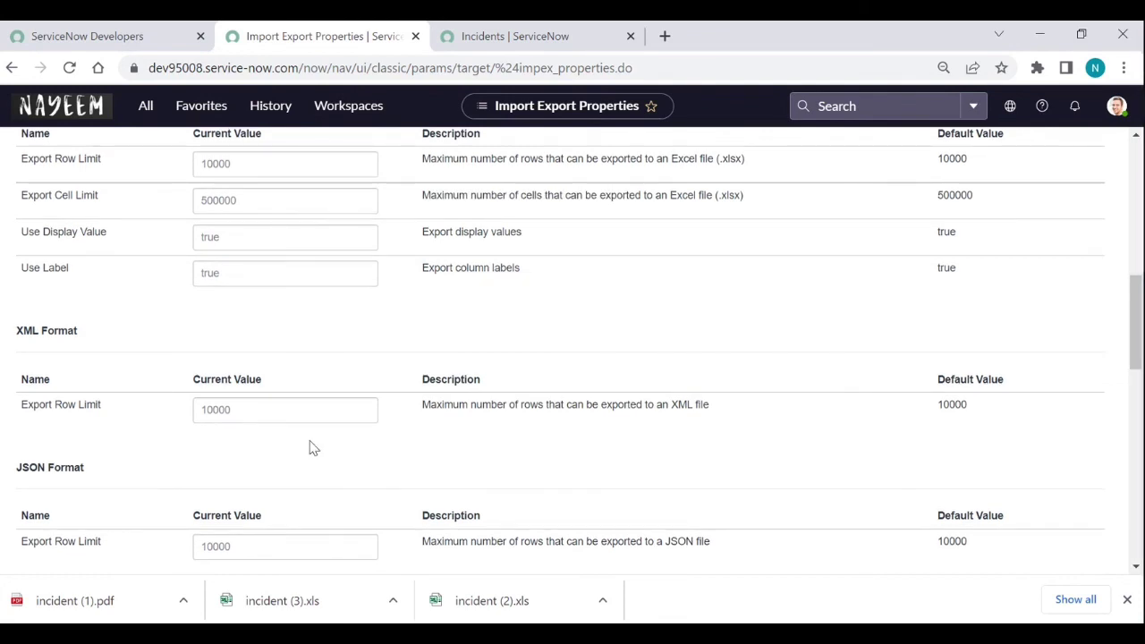
{"action": "scroll", "coordinate": [310, 442], "scroll_direction": "up", "scroll_amount": 2}
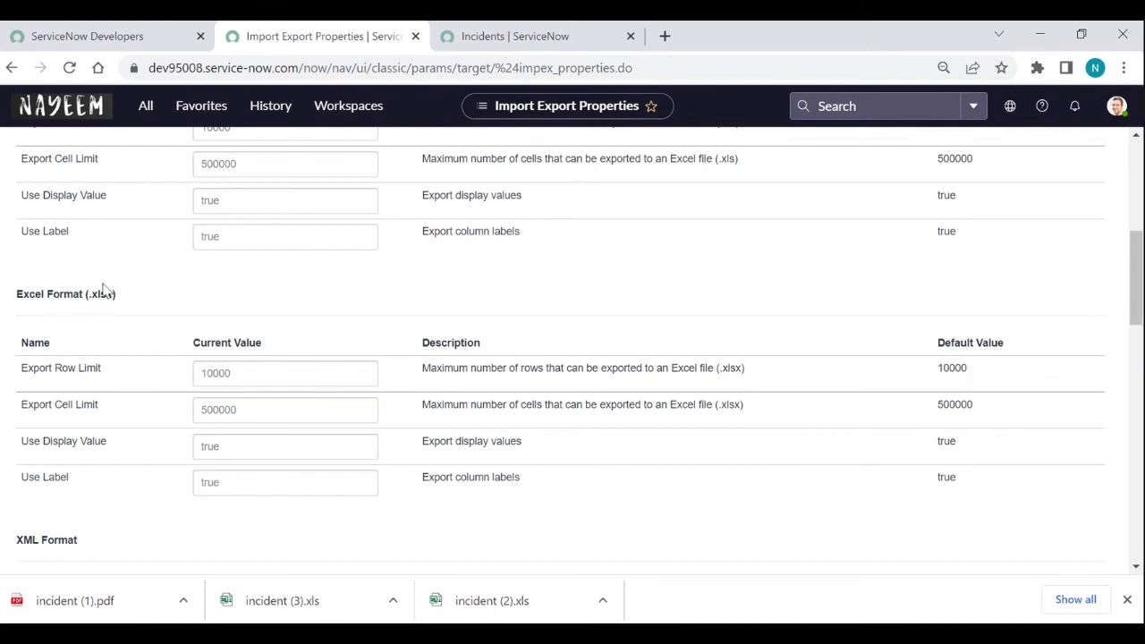
{"action": "left_click", "coordinate": [240, 377]}
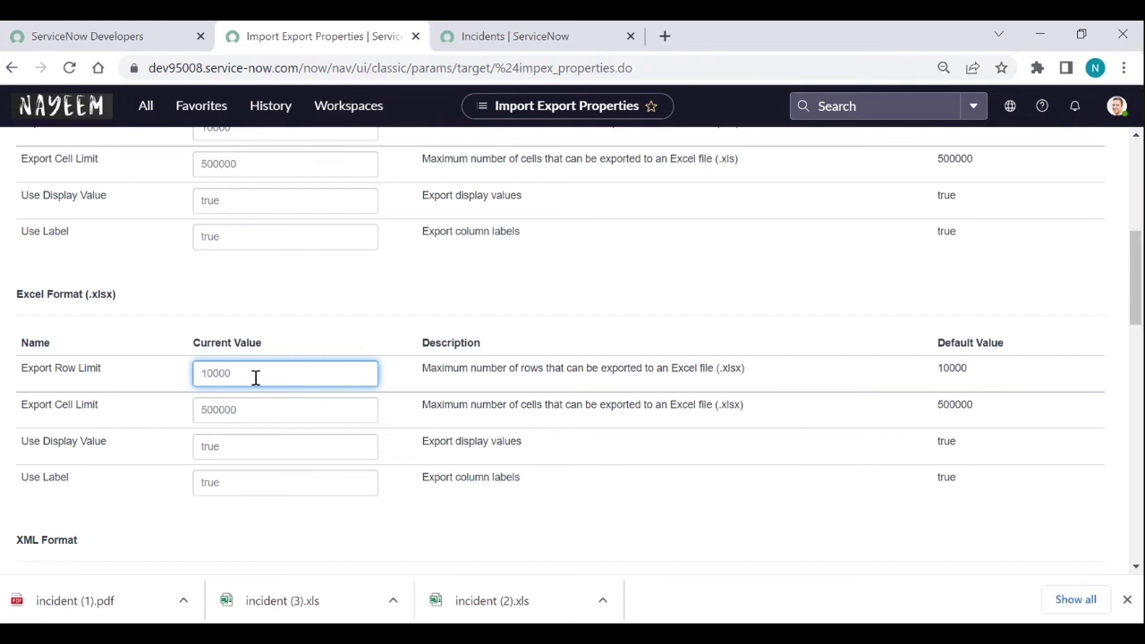
{"action": "scroll", "coordinate": [654, 403], "scroll_direction": "up", "scroll_amount": 8}
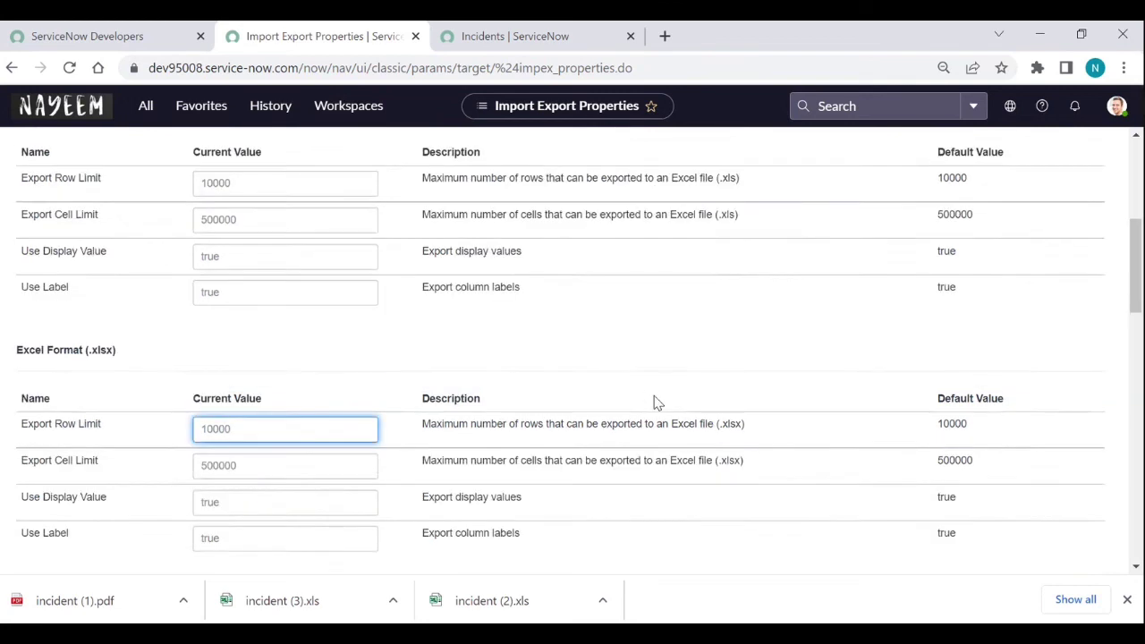